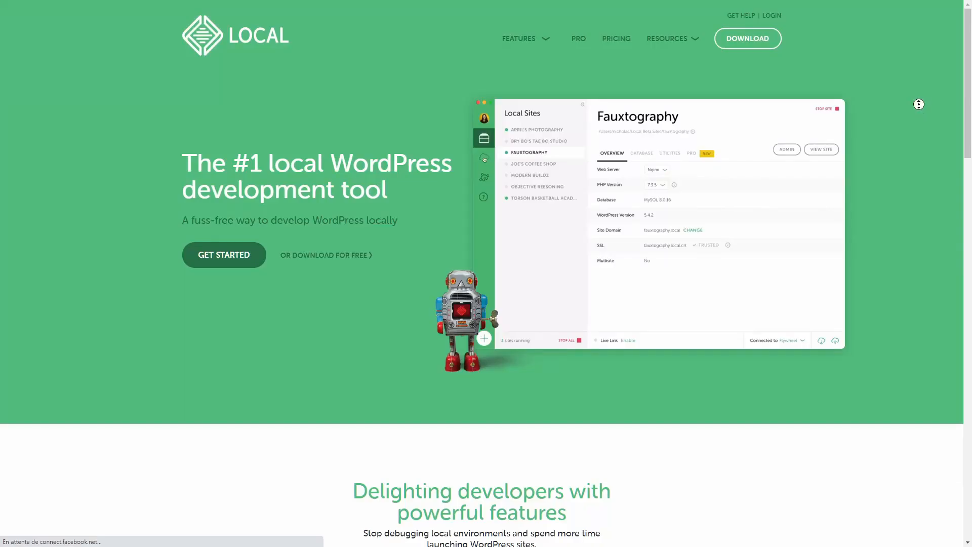
Look over the Local home page, download the Local installer for Windows and dismiss the download notice.
scroll(921, 116, "down", 2)
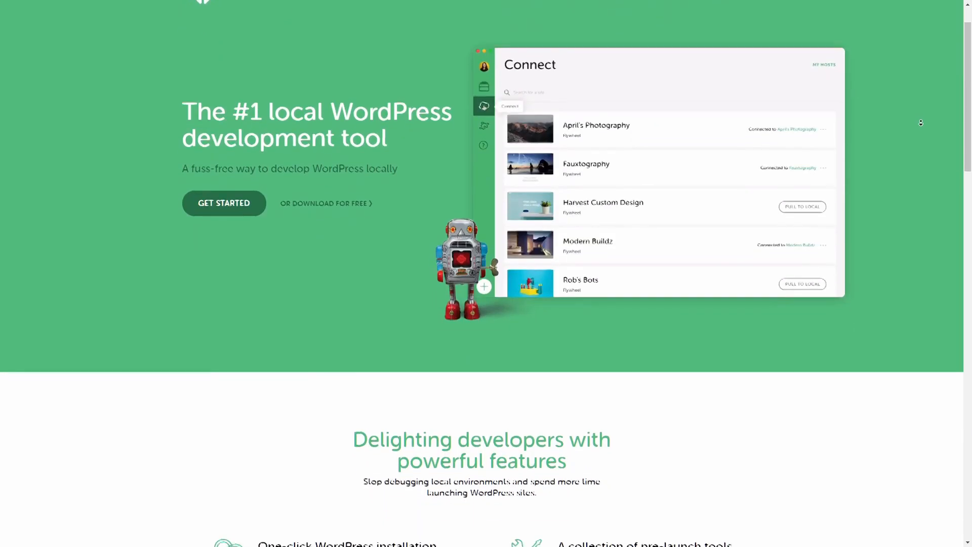
scroll(922, 124, "down", 2)
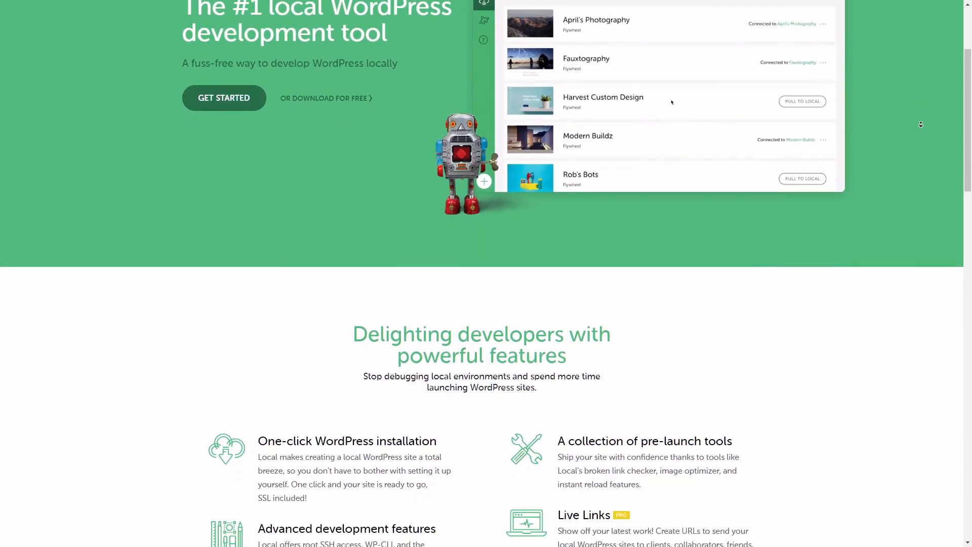
scroll(921, 124, "down", 2)
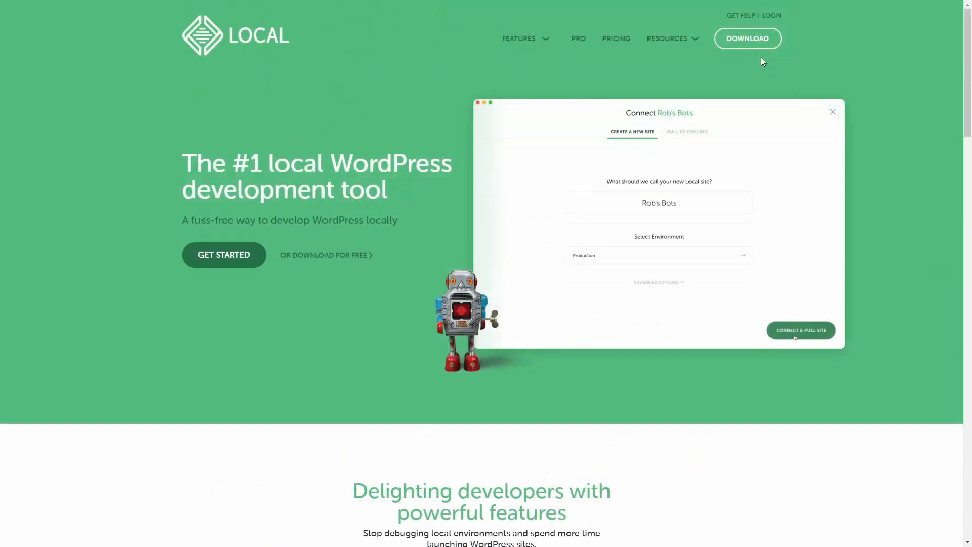
left_click(753, 38)
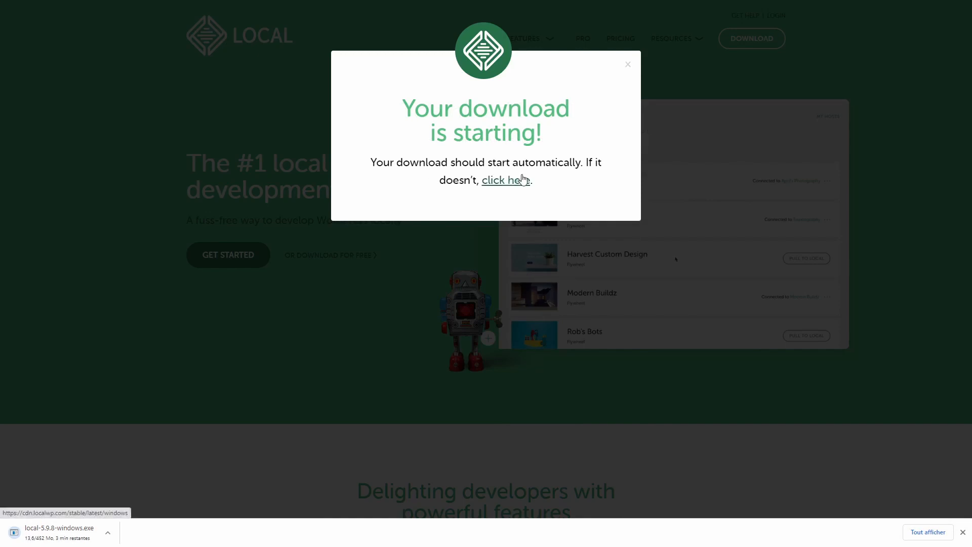
left_click(627, 65)
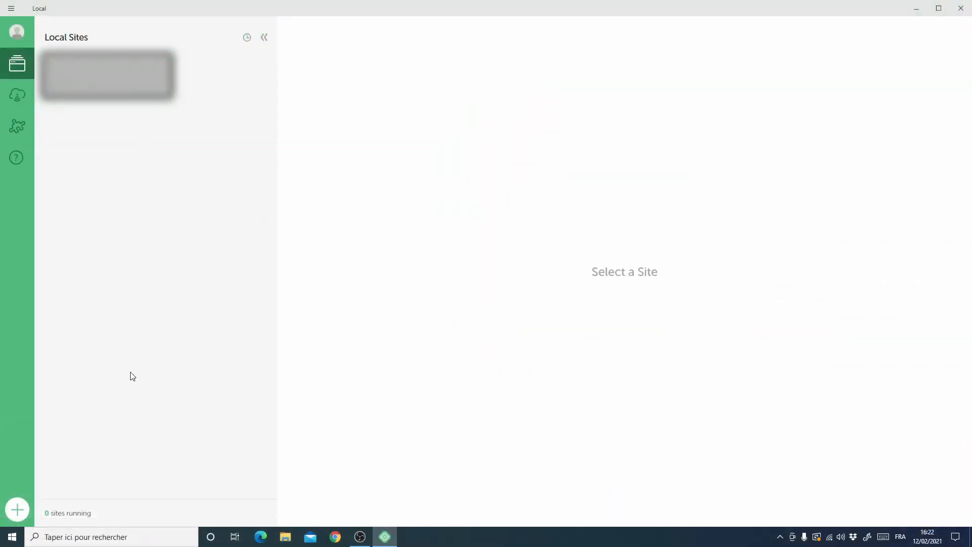
In the Local application, start a new site named pepinotux, keeping the default domain, path and no Blueprint.
left_click(16, 512)
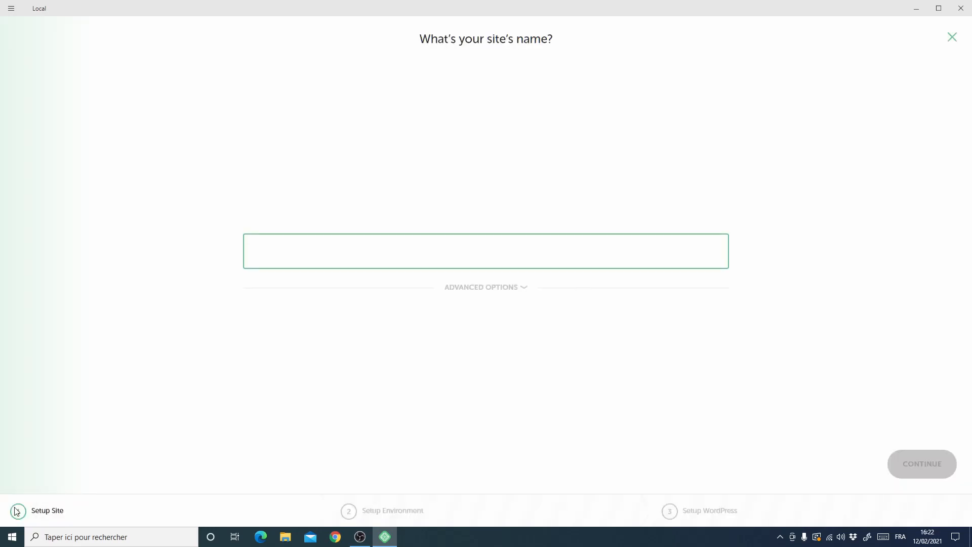
type("pepinotux")
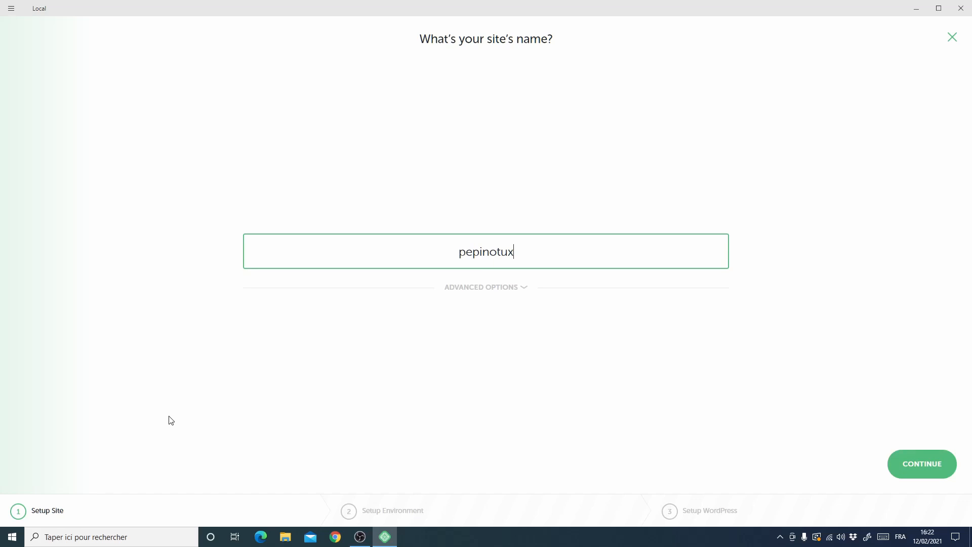
left_click(517, 288)
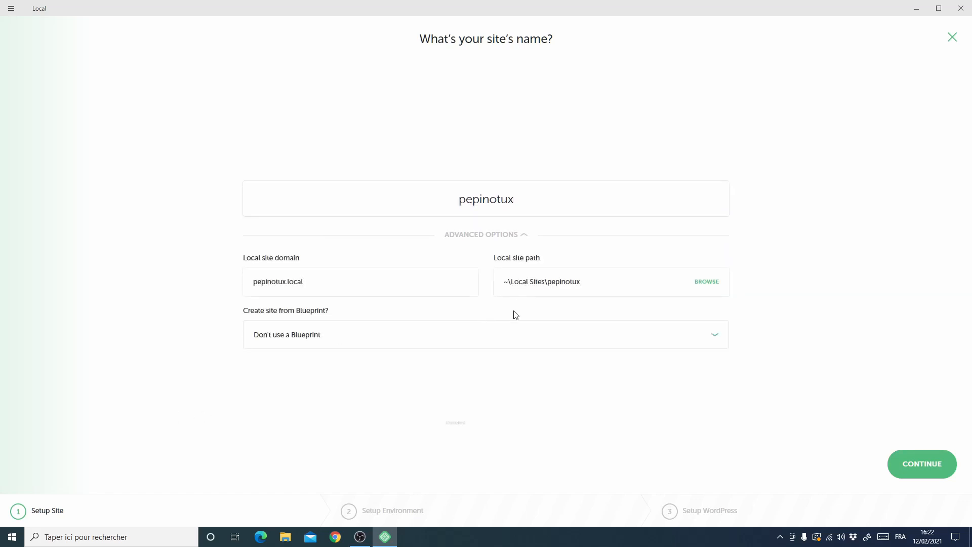
left_click(512, 237)
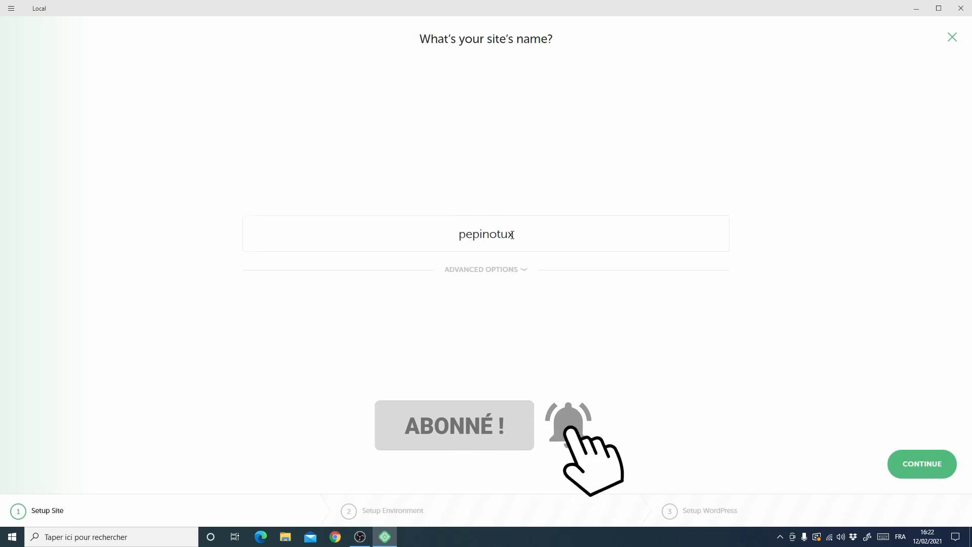
left_click(938, 467)
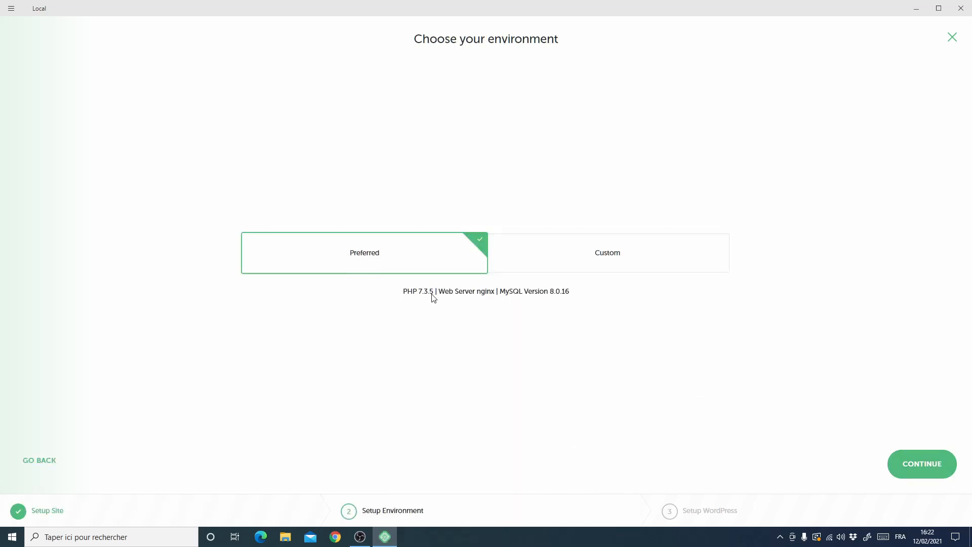
Keep the Preferred environment, enter the WordPress username pepinotux, the WordPress password and the admin e-mail, and add the site.
left_click(932, 467)
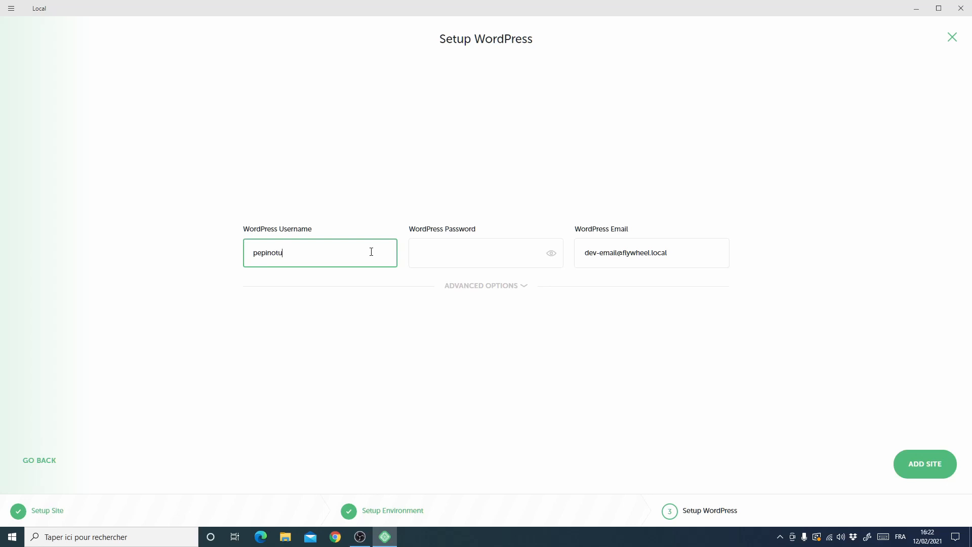
key("Tab")
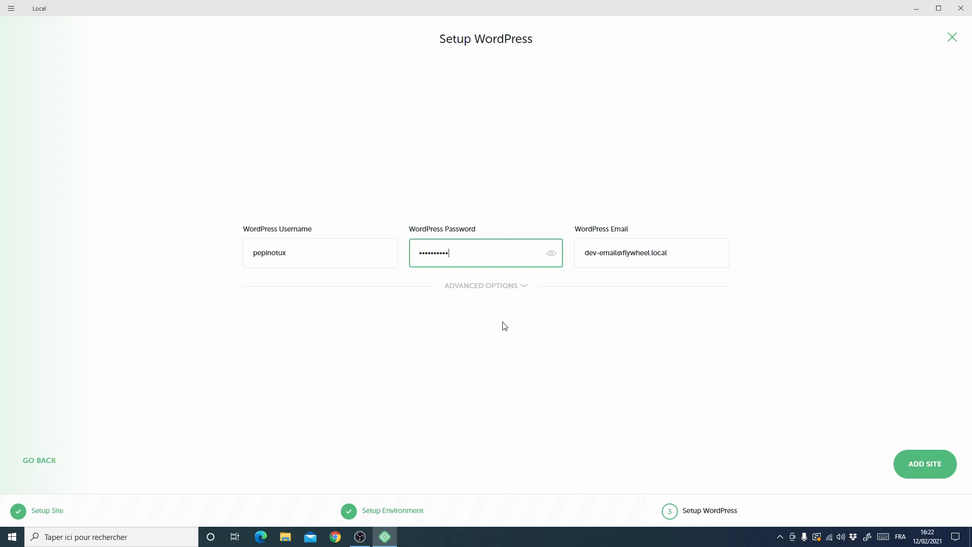
left_click_drag(687, 259, 606, 256)
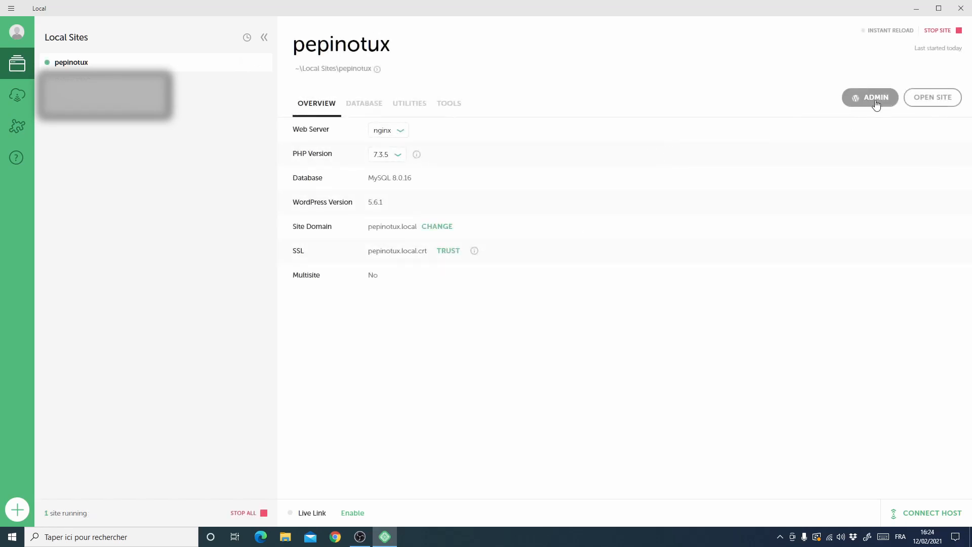
Open the pepinotux site's WordPress admin and log in with the username and account password.
left_click(875, 99)
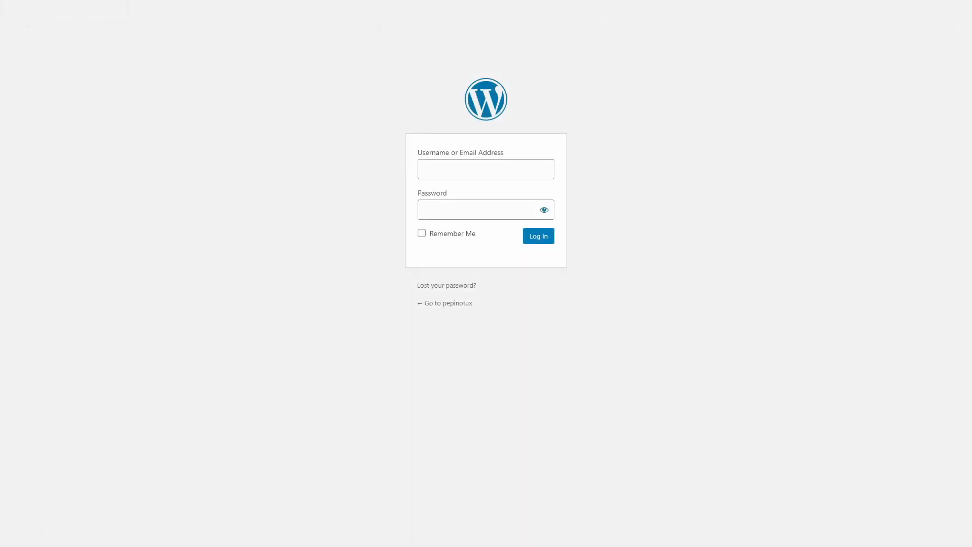
left_click(519, 163)
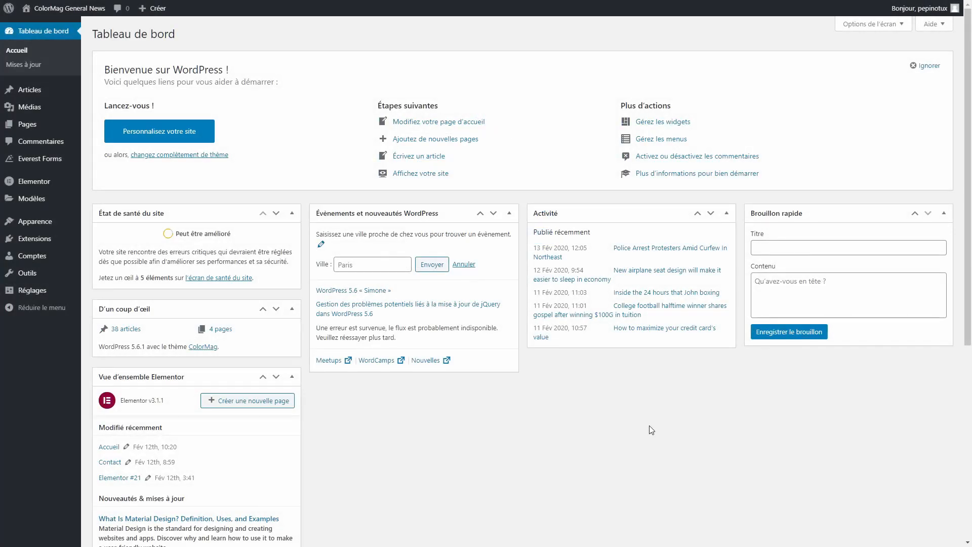
Rearrange the dashboard with the Elementor overview in the fourth column and site health in the second, and hide the Bienvenue panel.
left_click_drag(178, 378, 839, 221)
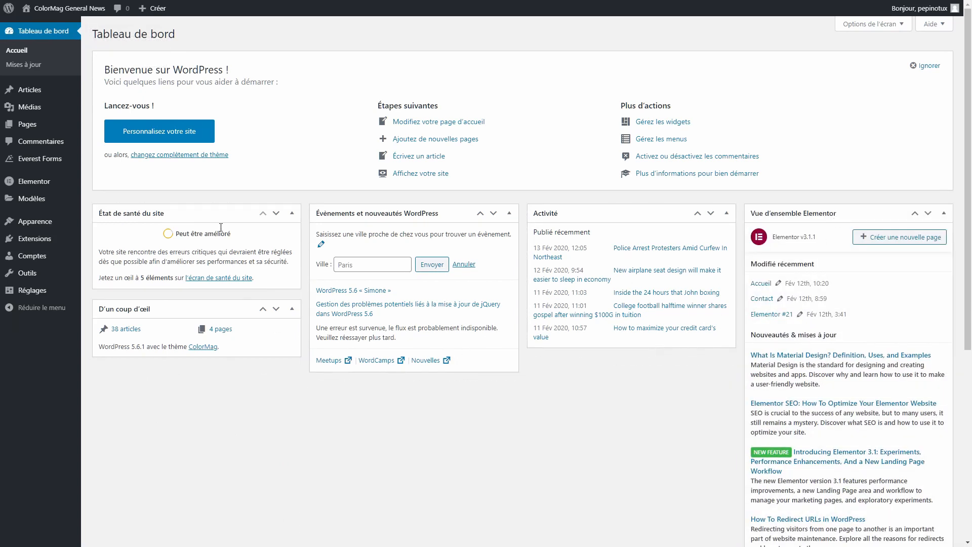
left_click_drag(215, 216, 431, 217)
left_click(871, 24)
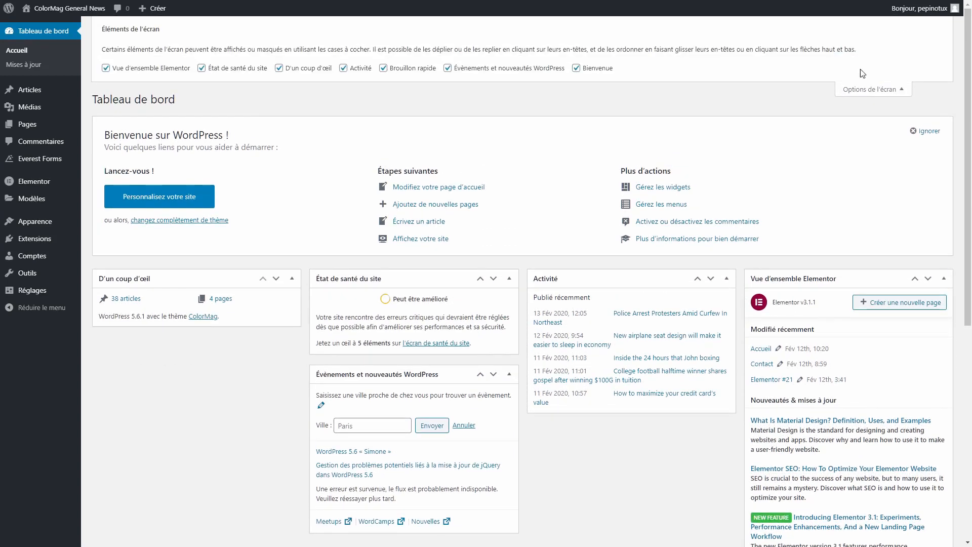
left_click(576, 69)
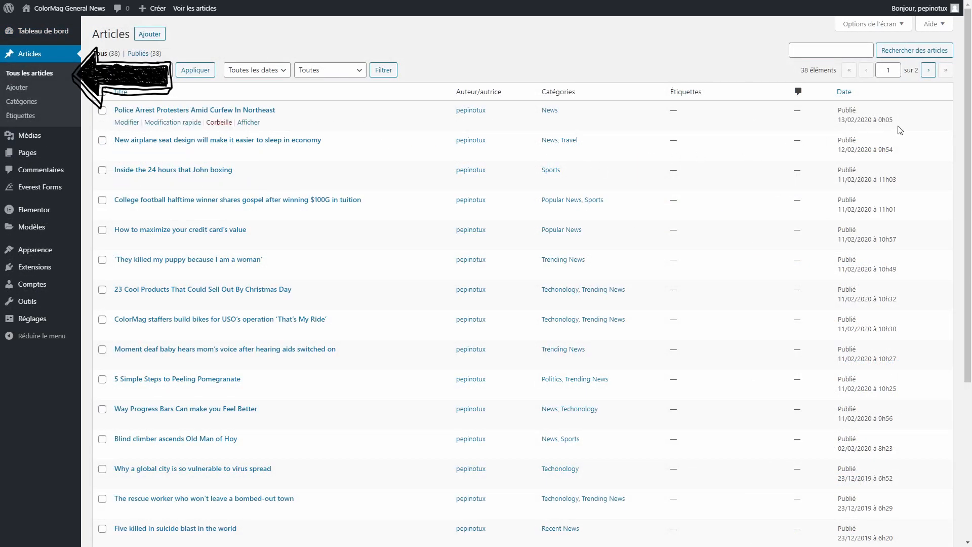
Review the site's article list, article categories, media library and the widgets page.
scroll(957, 119, "down", 2)
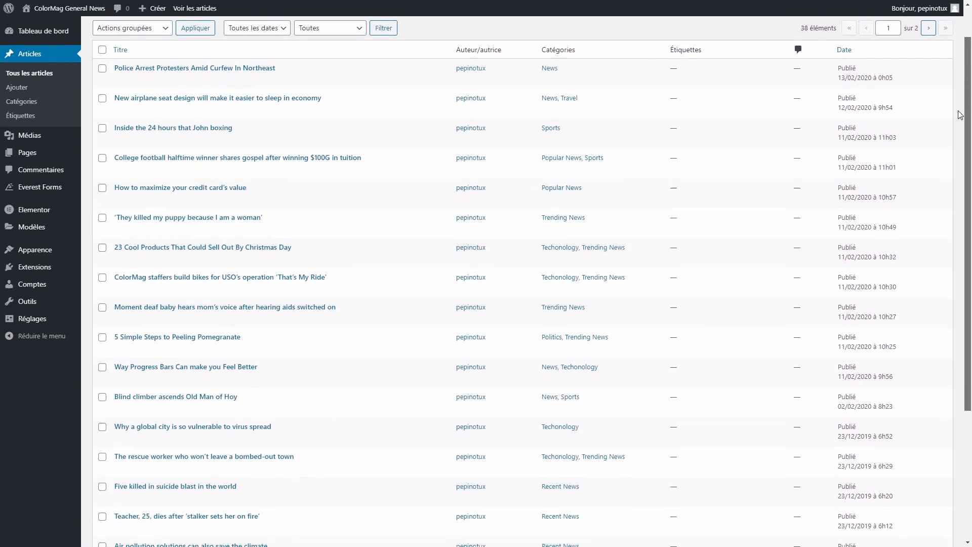
left_click(21, 102)
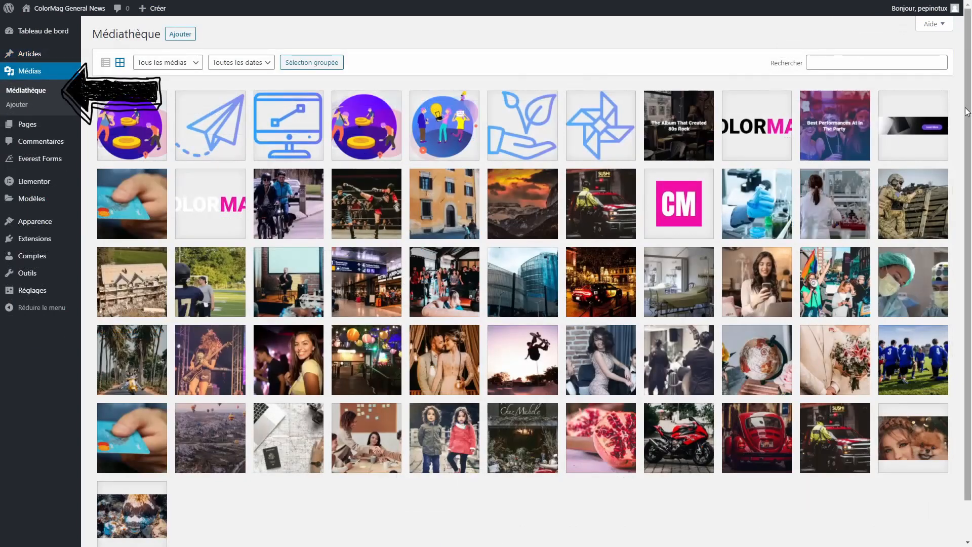
scroll(968, 112, "down", 2)
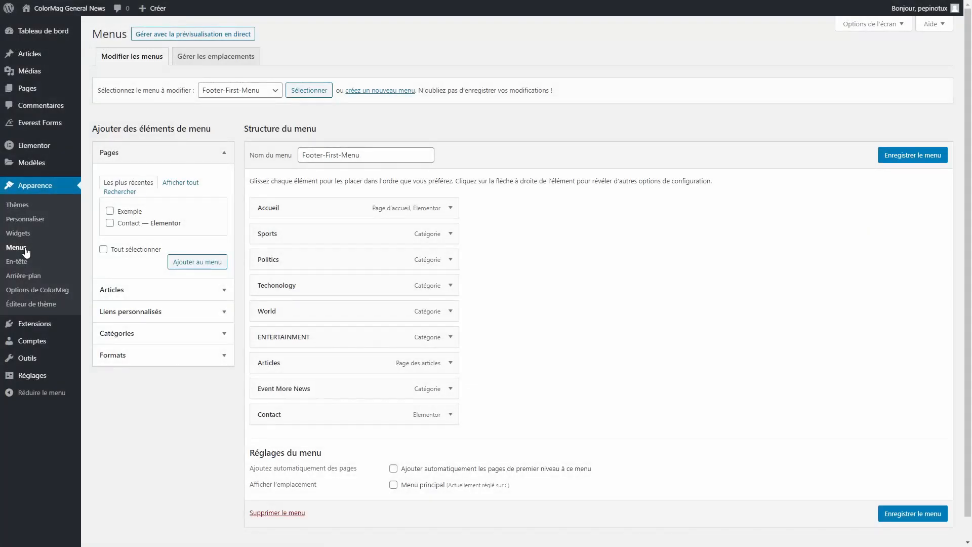
left_click(29, 233)
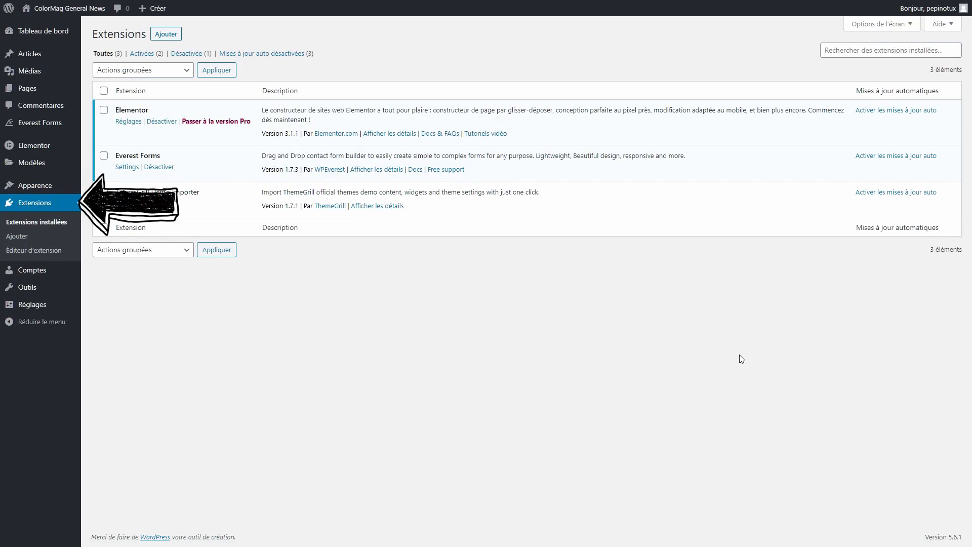
Open the form for adding a user account and examine the available roles without choosing one.
left_click(129, 204)
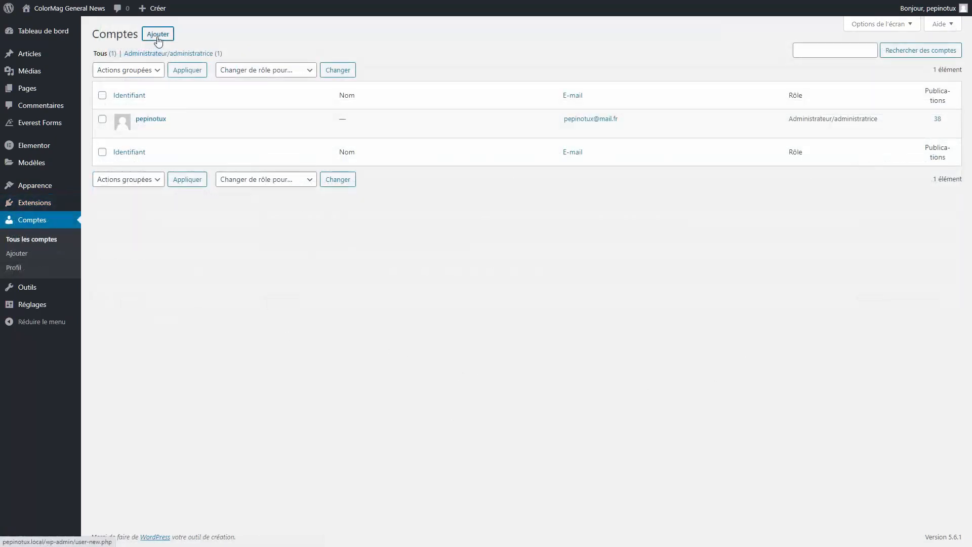
left_click(157, 36)
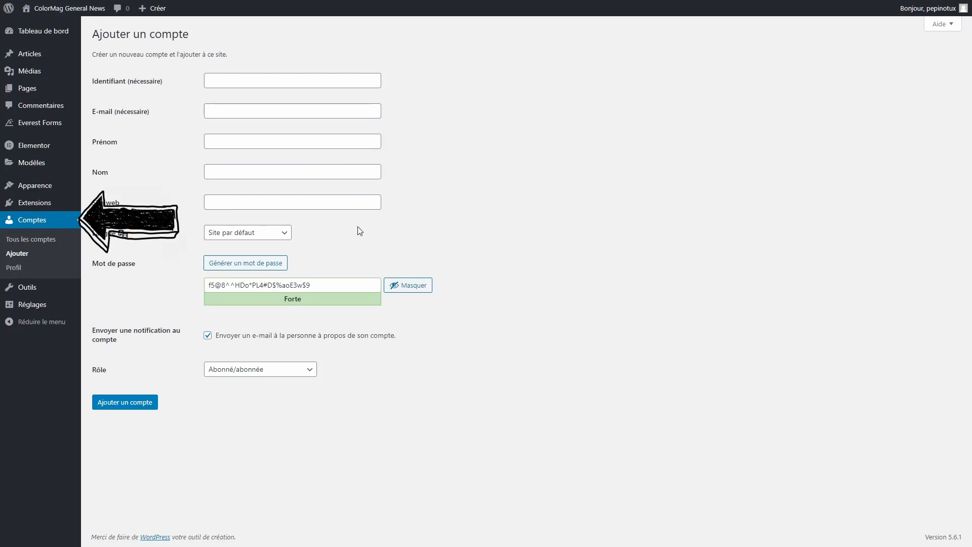
left_click(308, 369)
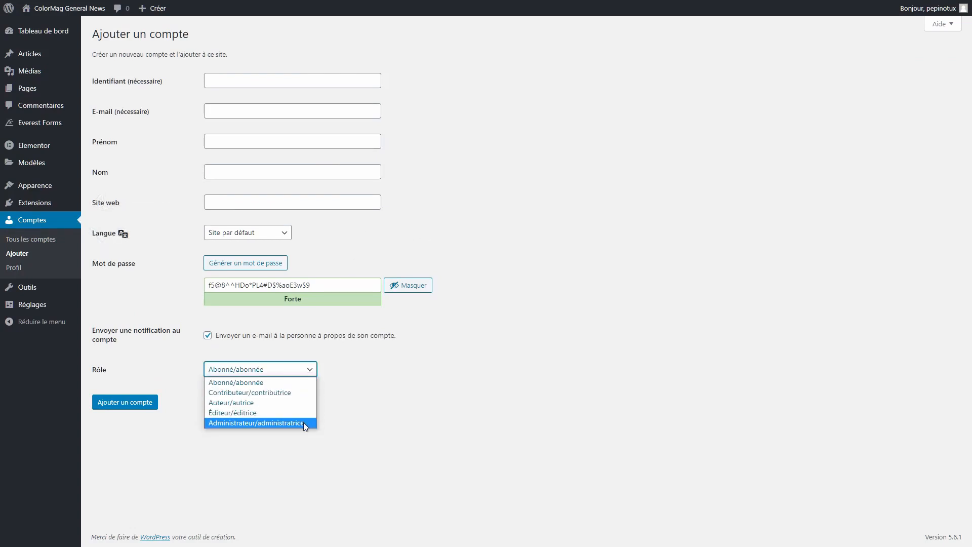
left_click(443, 436)
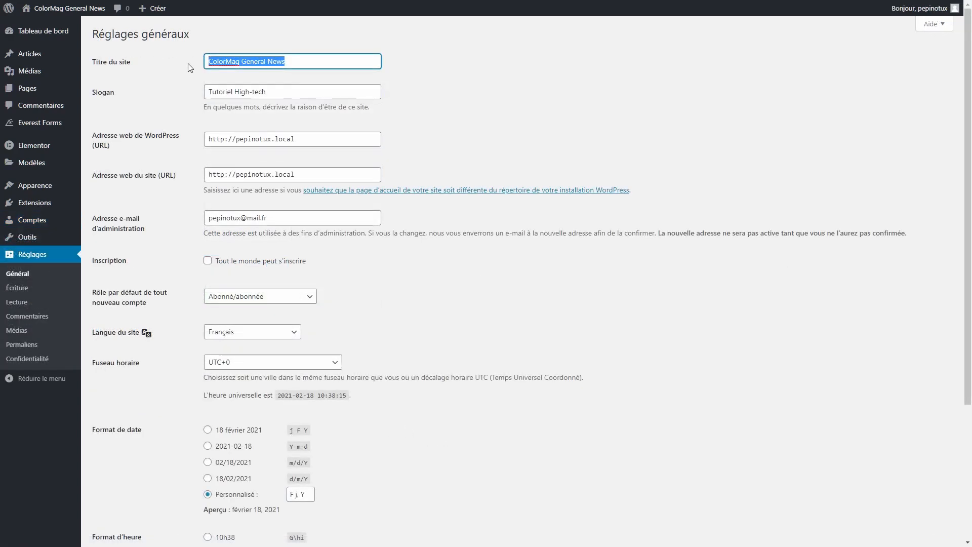
Set the site title to Pepinotux in the general settings and save the changes.
type("Pepinotux")
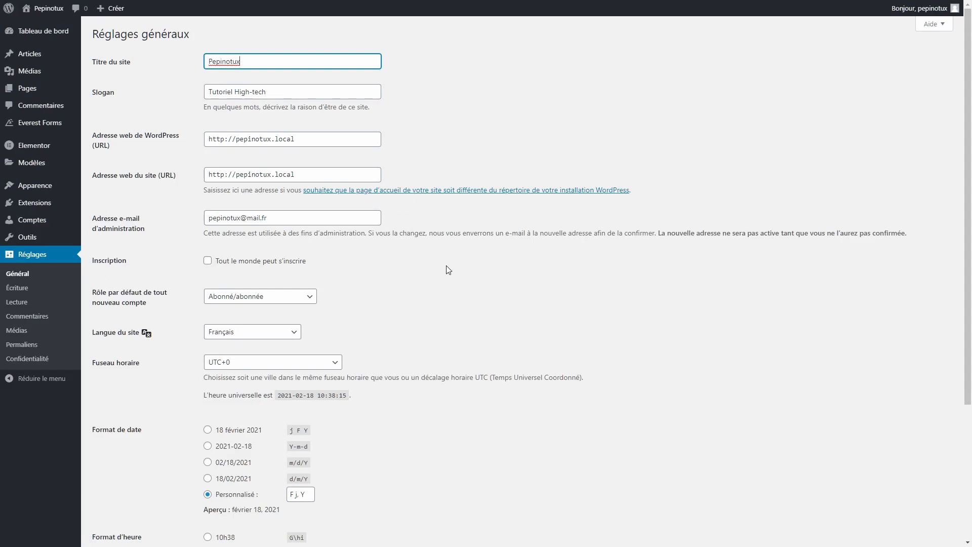
scroll(448, 270, "down", 3)
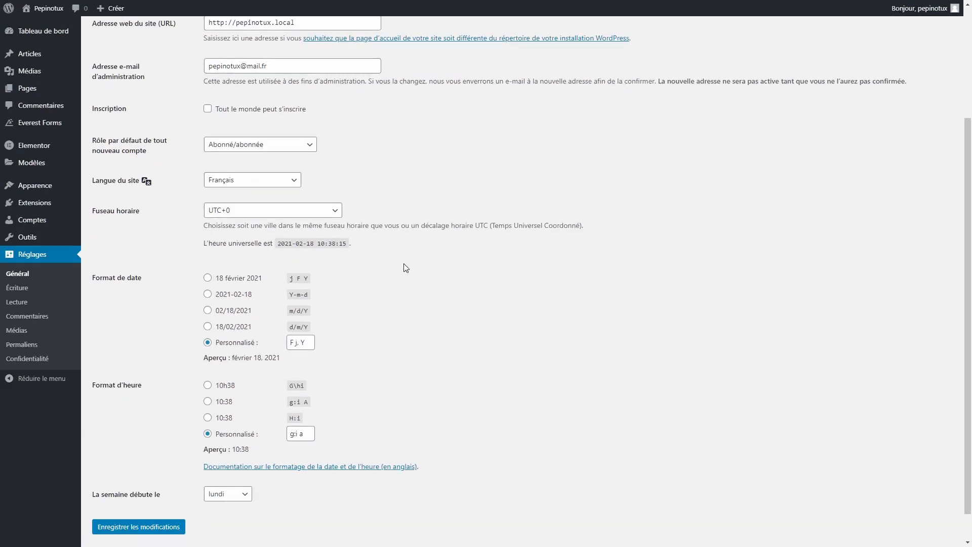
scroll(403, 265, "down", 2)
left_click(162, 494)
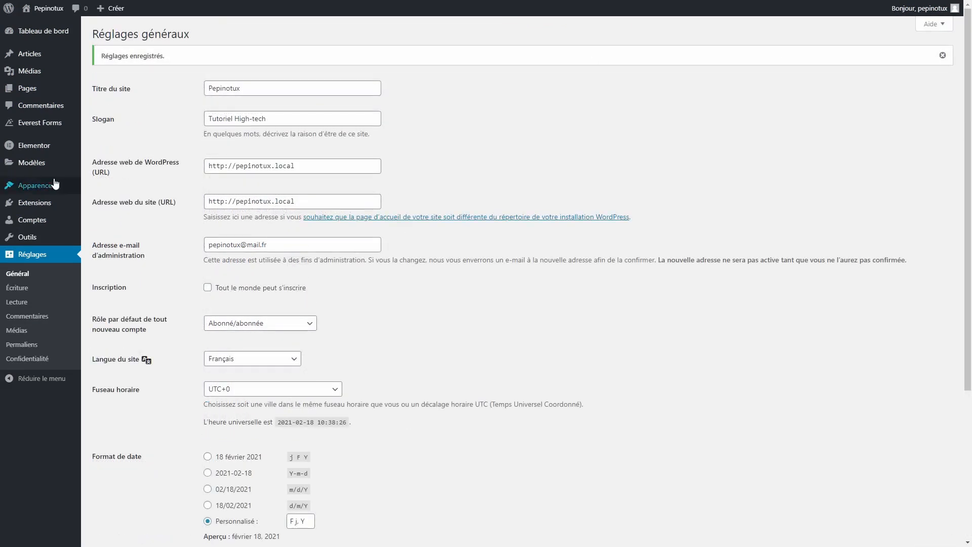
Open the catalogue for adding new themes and browse the featured themes.
mouse_move(55, 184)
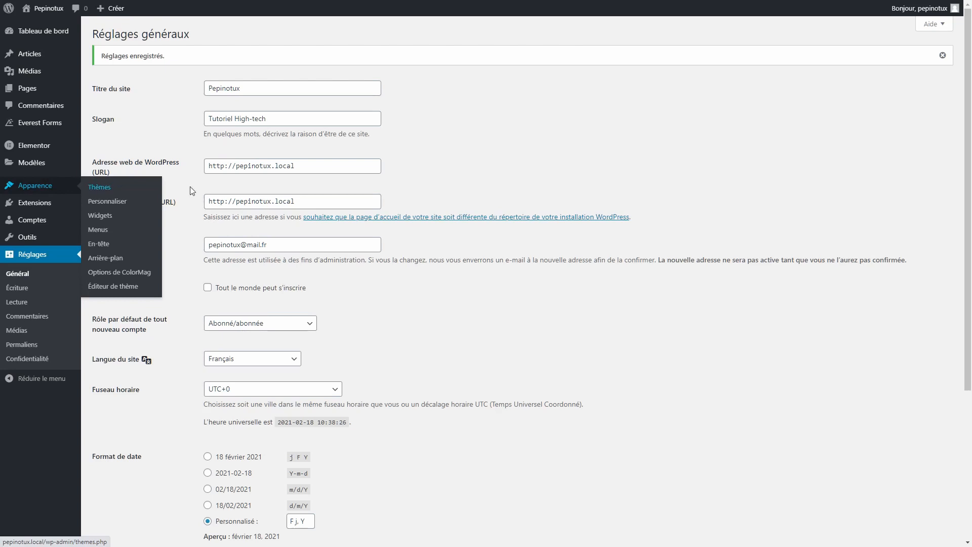
left_click(99, 187)
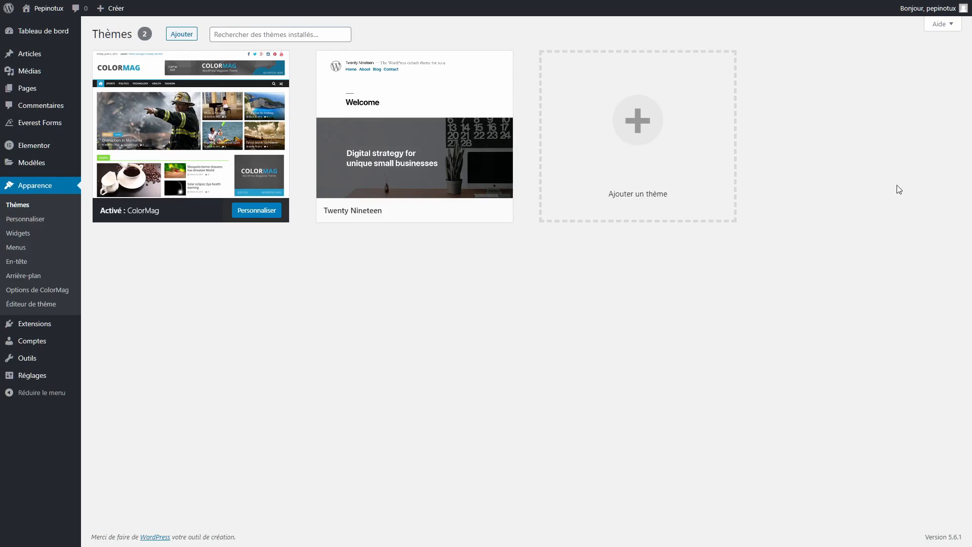
left_click(182, 34)
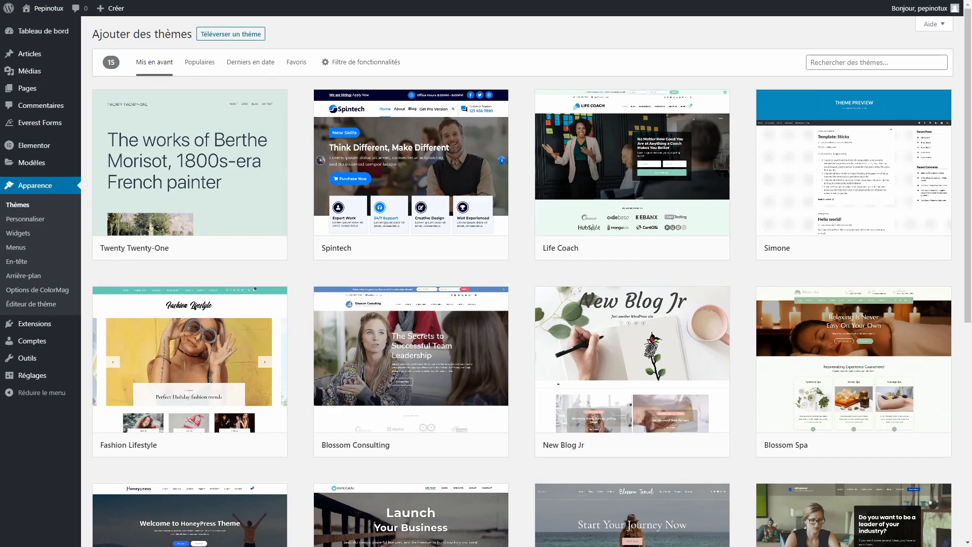
scroll(742, 205, "down", 2)
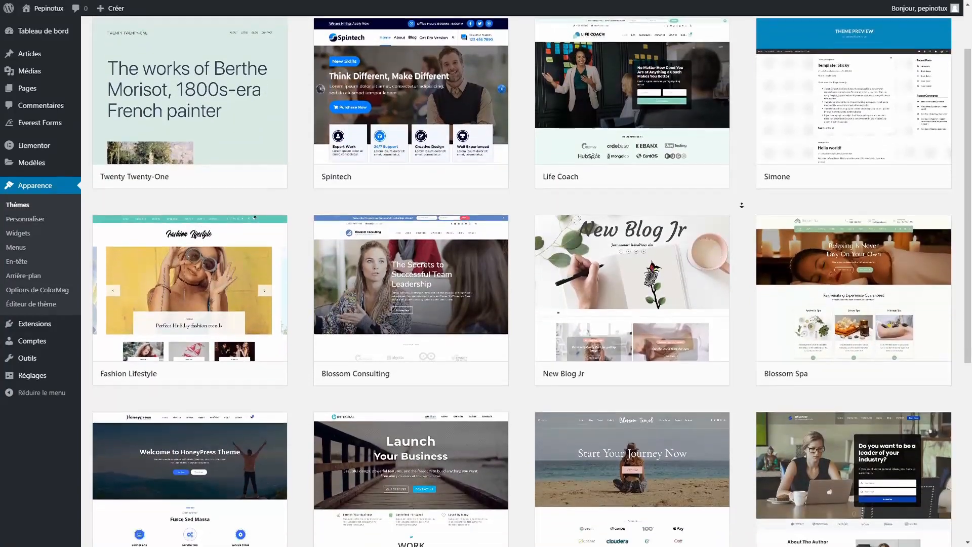
scroll(742, 205, "down", 2)
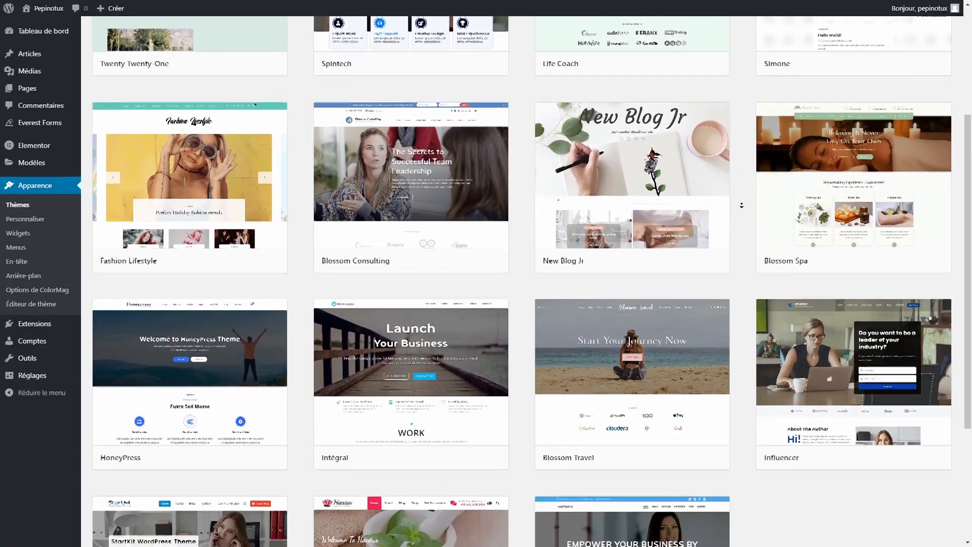
scroll(742, 205, "down", 2)
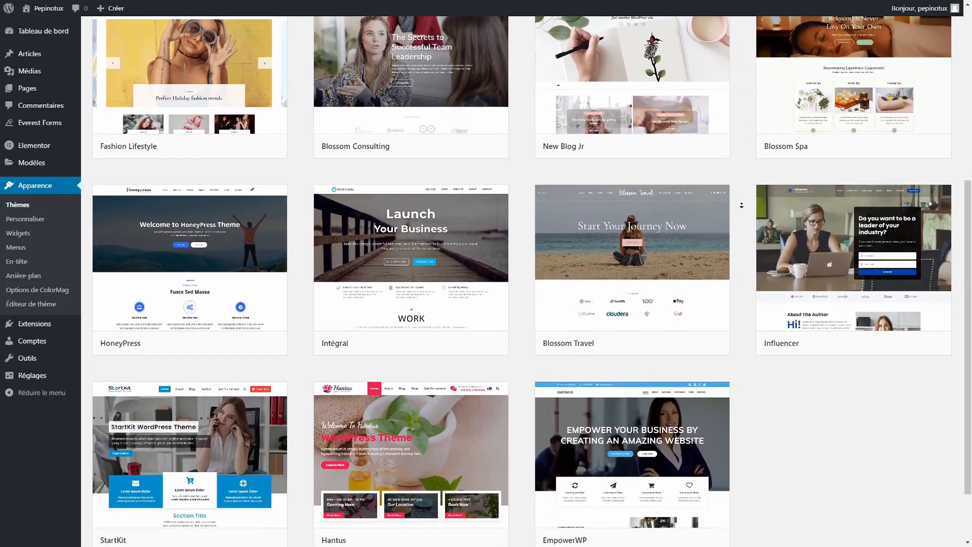
Browse the remaining featured themes, then review the article list of the ColorMag General News site.
scroll(742, 205, "down", 1)
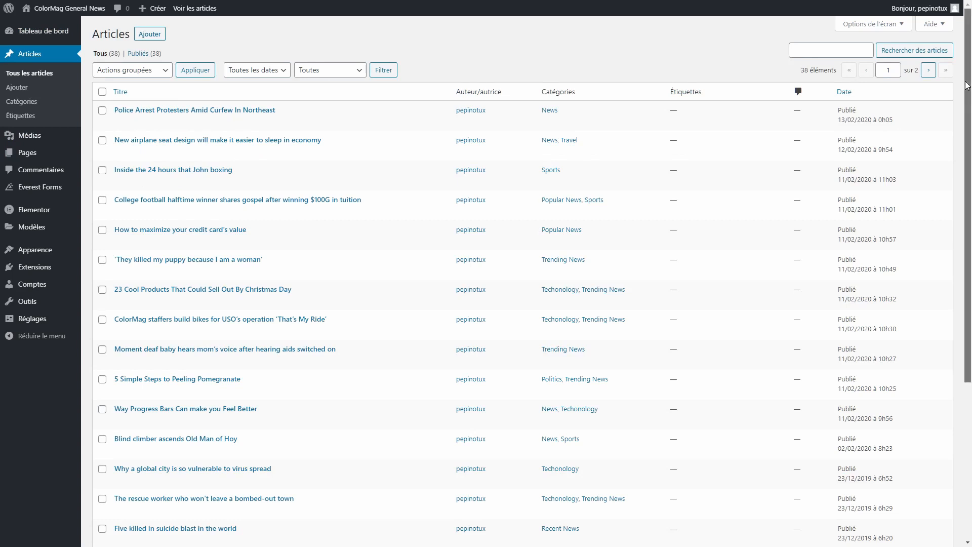
scroll(940, 106, "down", 1)
scroll(960, 119, "down", 2)
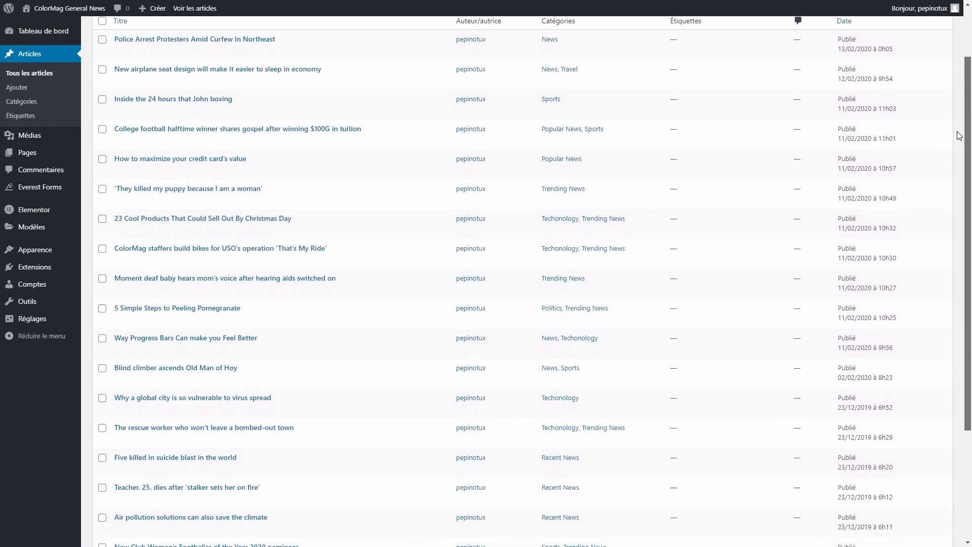
scroll(960, 182, "down", 1)
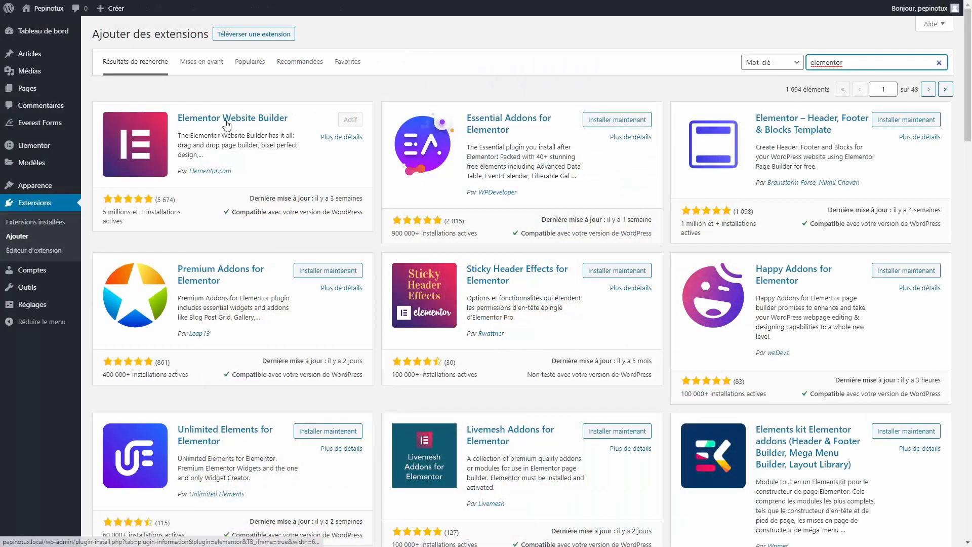
Read the description of the Elementor Website Builder extension in its details window and close it.
left_click(229, 121)
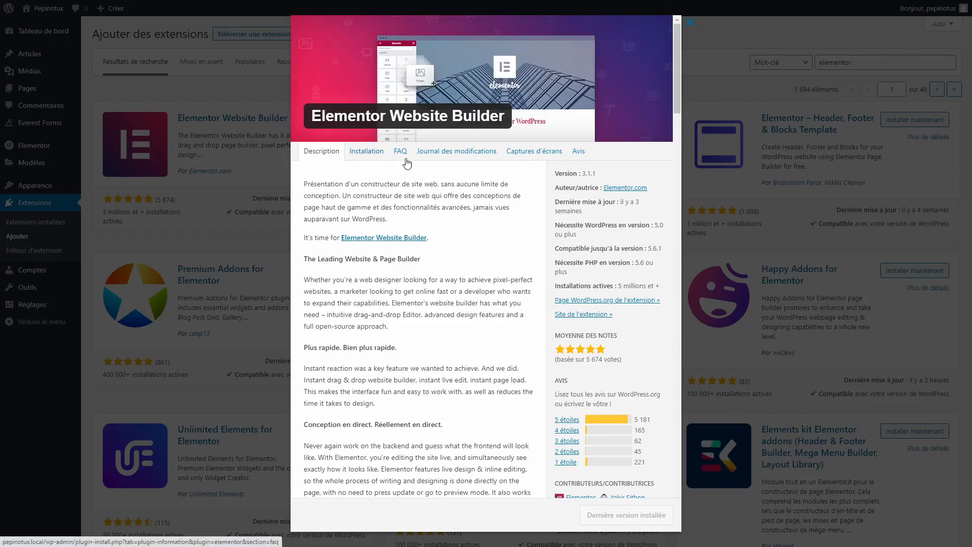
scroll(458, 175, "down", 4)
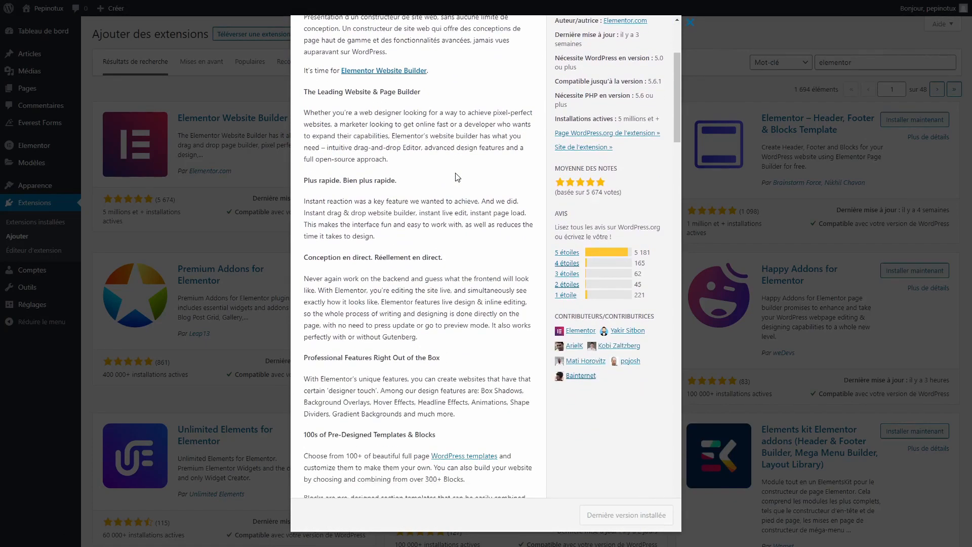
scroll(458, 176, "down", 6)
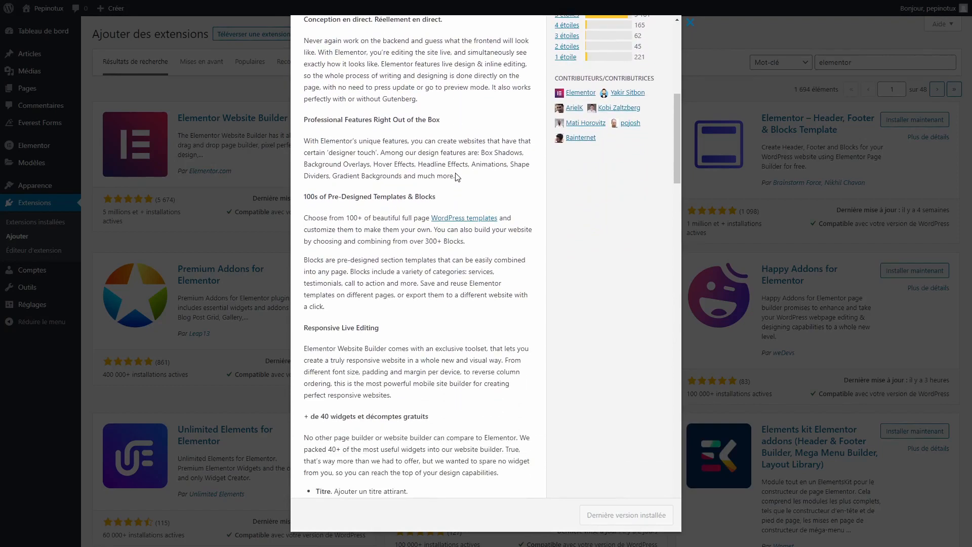
scroll(458, 177, "up", 10)
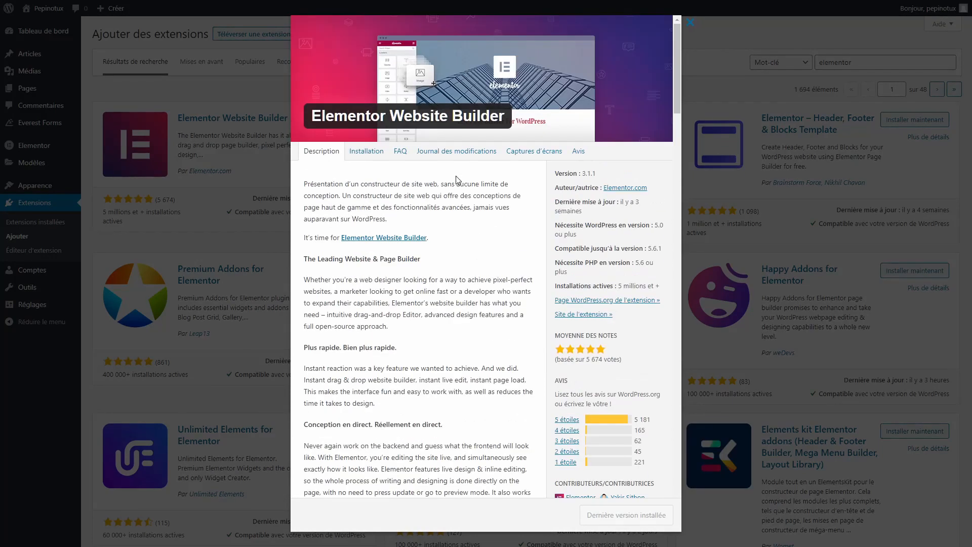
left_click(724, 150)
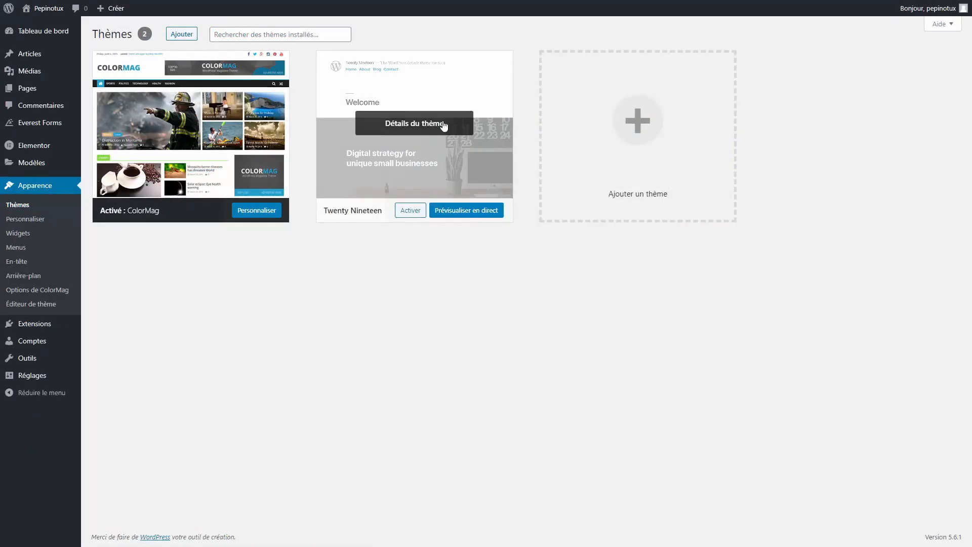
Activate the Twenty Nineteen theme and open the Exemple page for editing, dismissing the block editor's welcome guide.
left_click(399, 209)
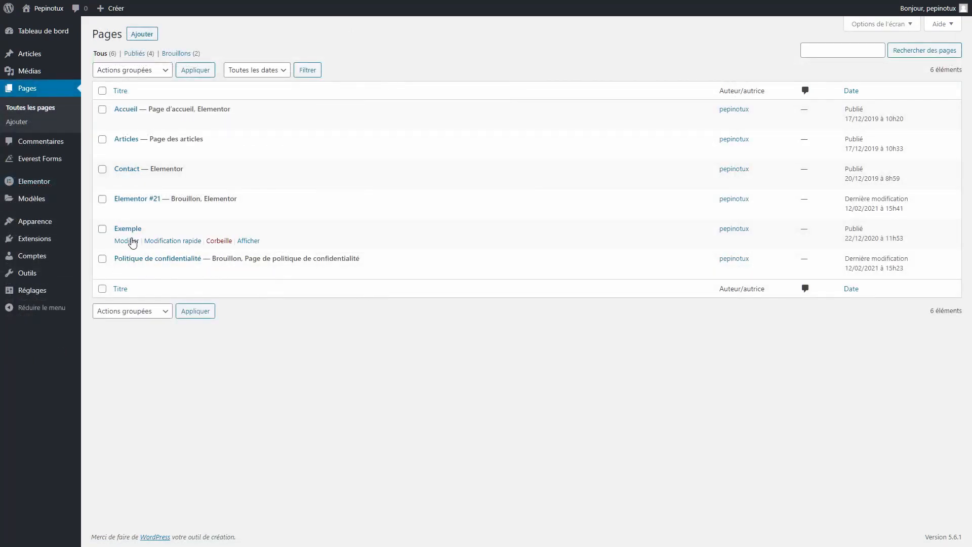
left_click(126, 240)
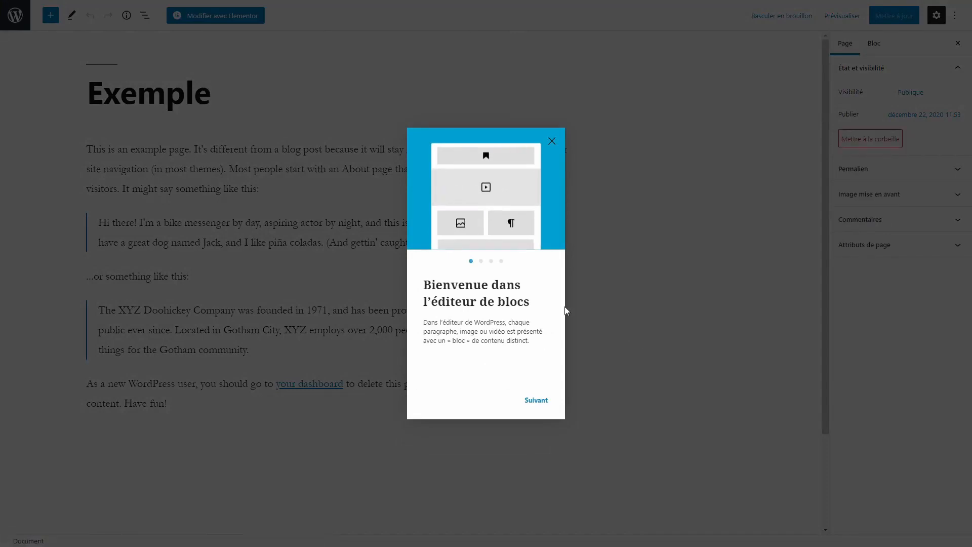
left_click(551, 142)
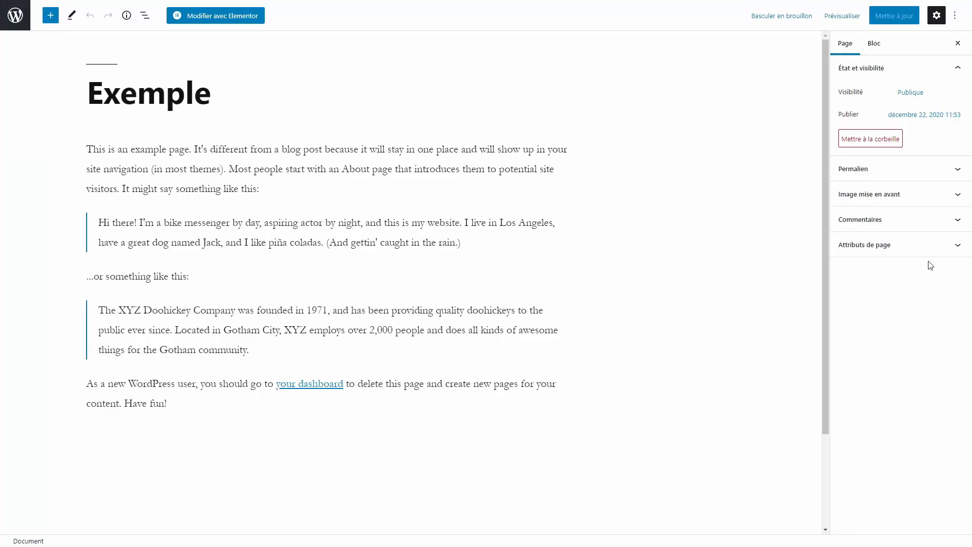
Assign the Elementor canevas template to the Exemple page in its page attributes and update the page.
left_click(934, 244)
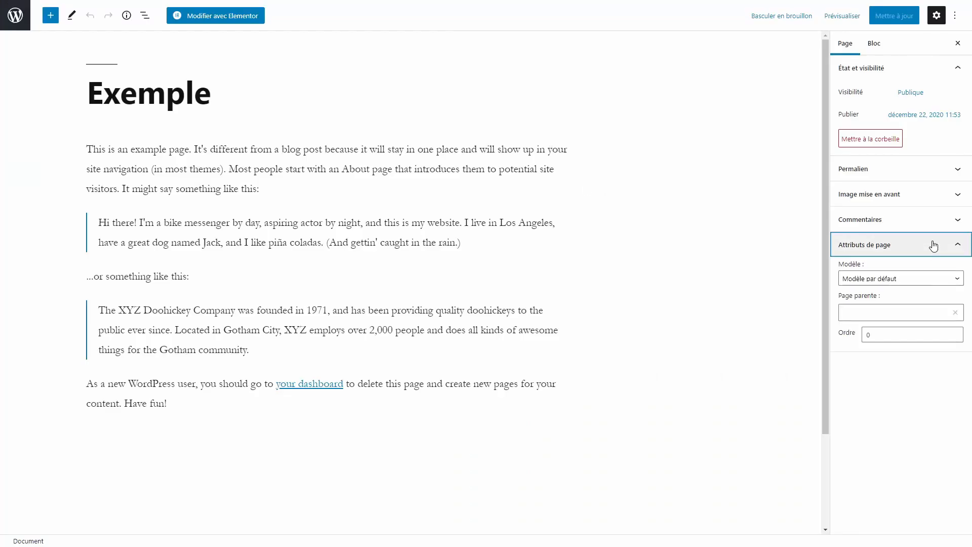
left_click(892, 280)
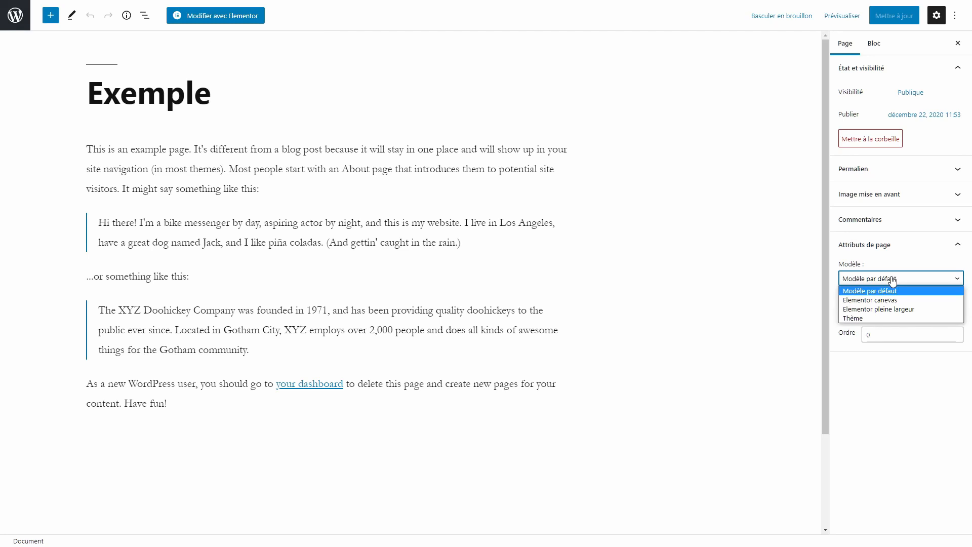
left_click(867, 301)
left_click(895, 15)
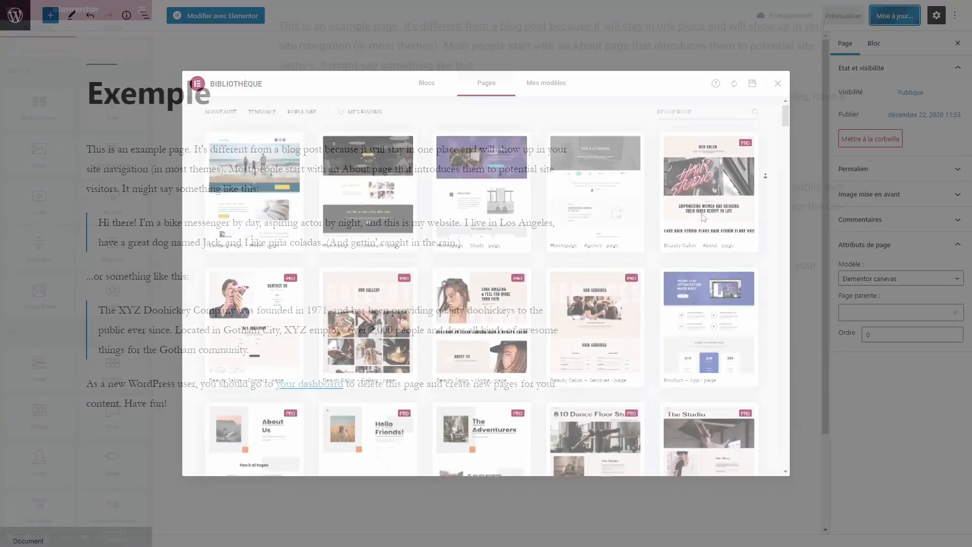
Browse the page templates in the Elementor library and view the "How to Make a Website" section on the page.
middle_click(765, 184)
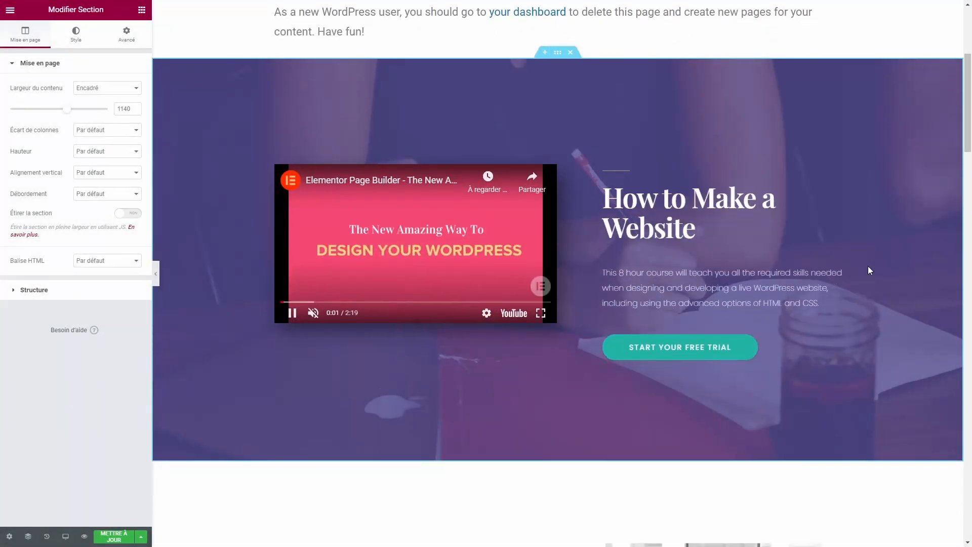
scroll(869, 271, "down", 1)
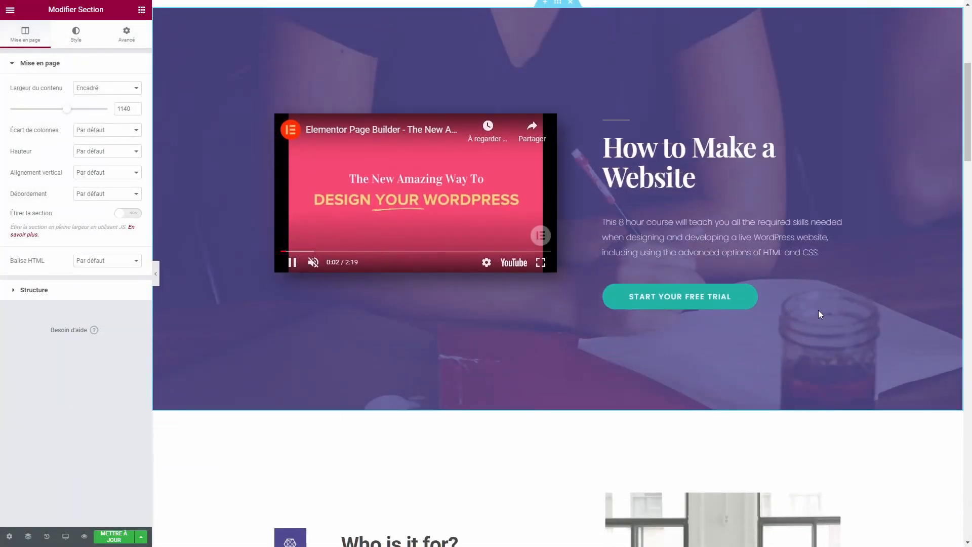
Add a Bouton widget above the "START YOUR FREE TRIAL" button in the "How to Make a Website" section and centre it.
left_click(11, 10)
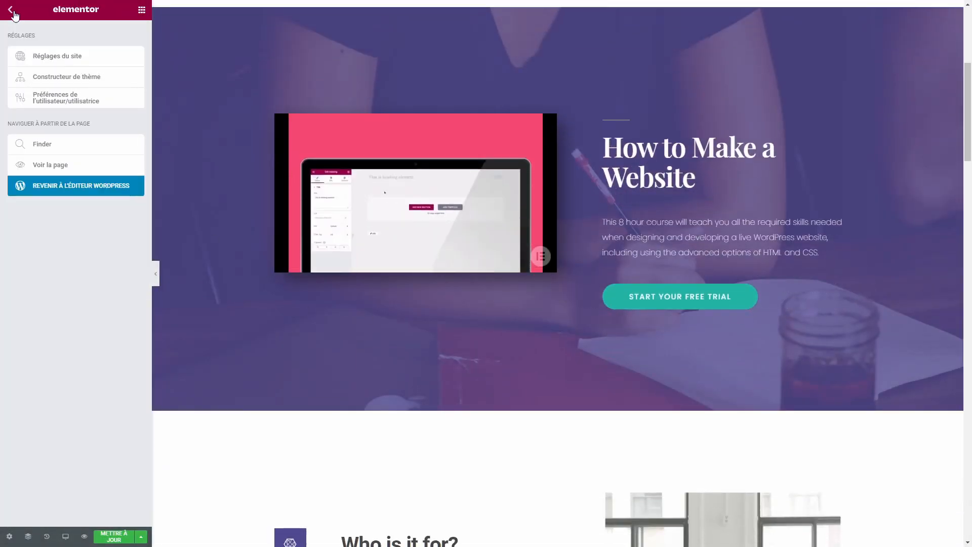
left_click(11, 10)
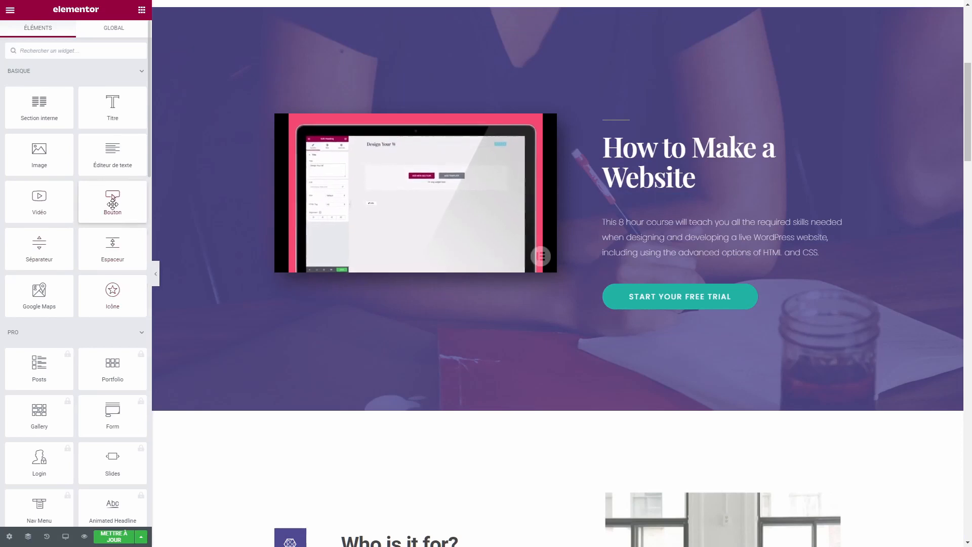
left_click_drag(112, 202, 732, 271)
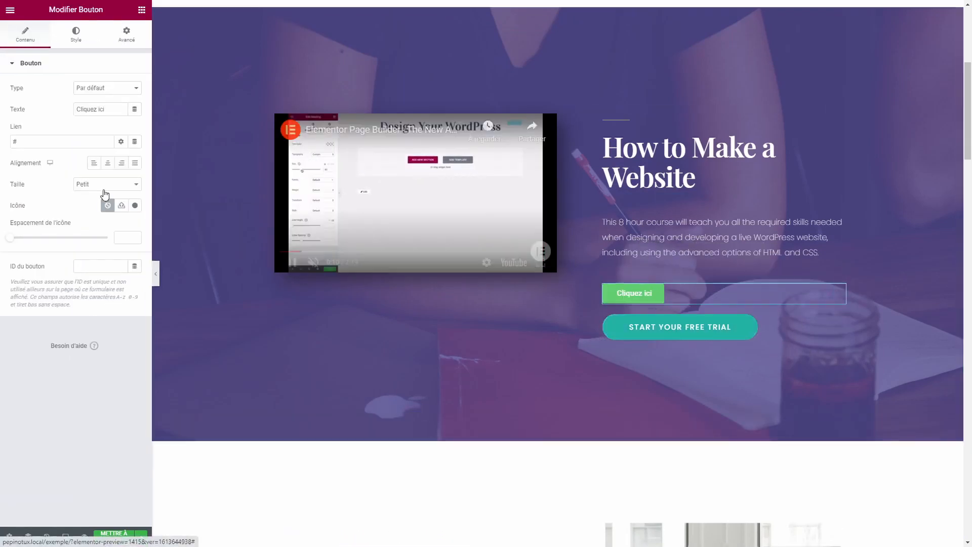
left_click(107, 162)
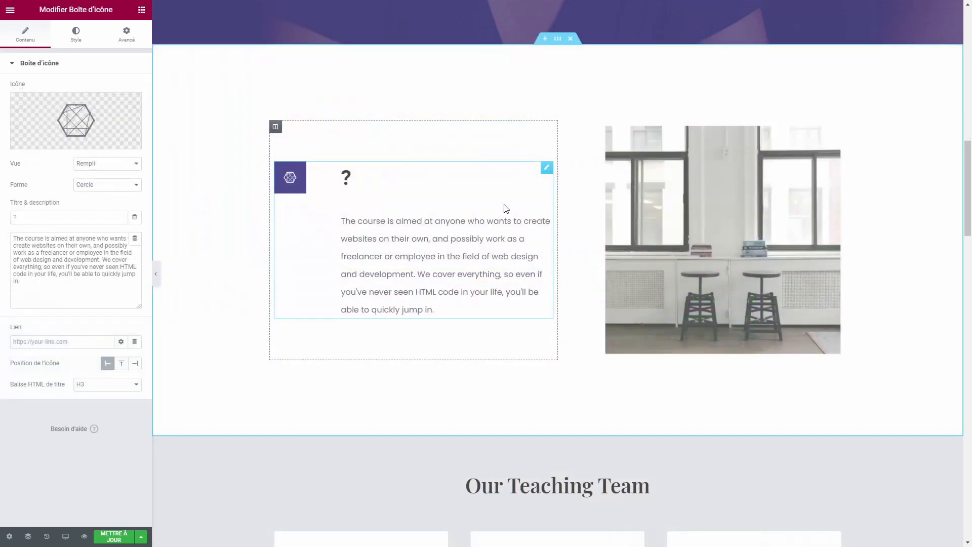
Change the title of the icon box beside the stools photo to "Comment faire?".
type("Comment fair")
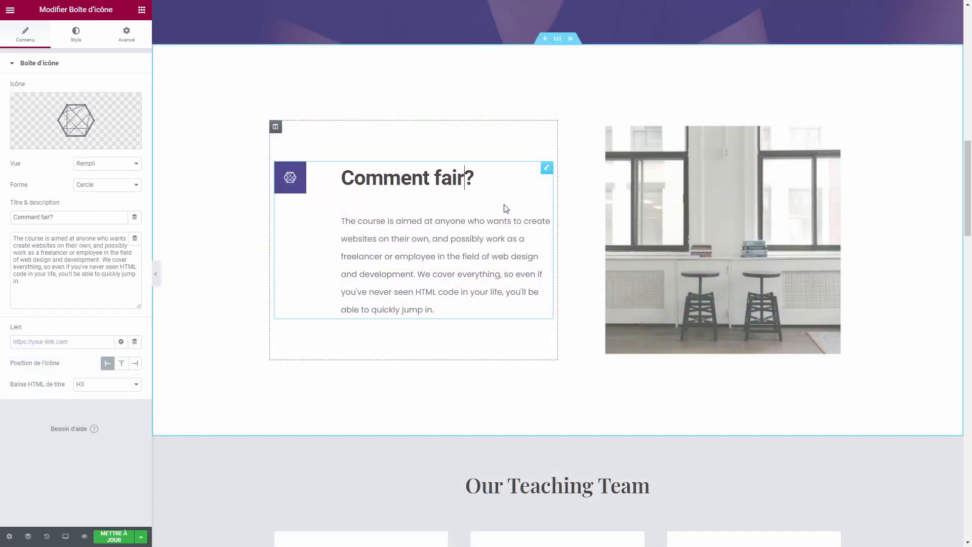
type("e")
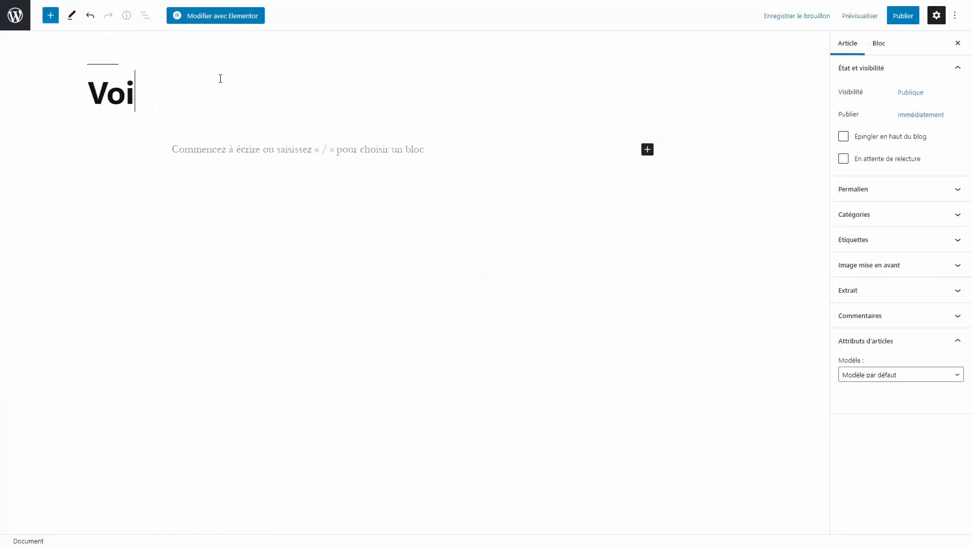
Title the new article "Voici mon premier article".
type("ci mon prem")
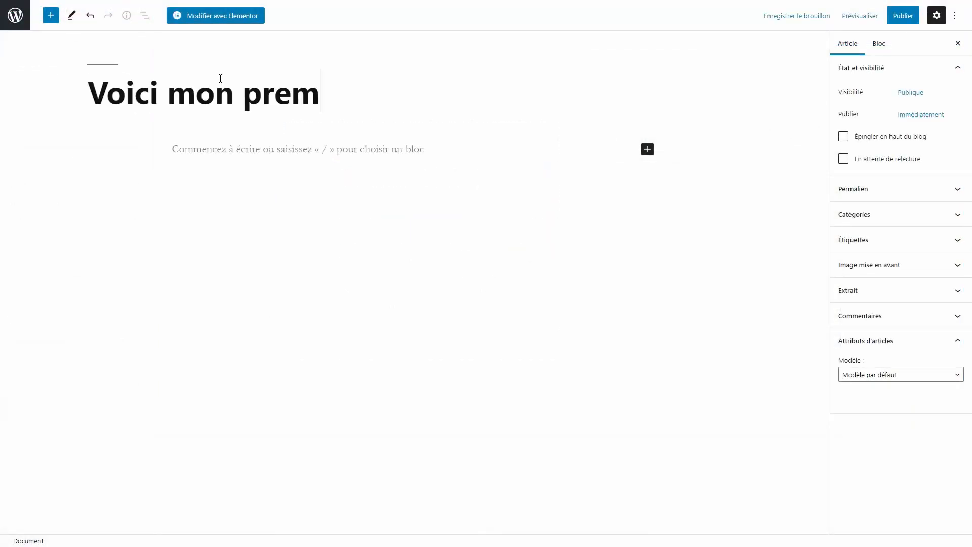
type("ier ")
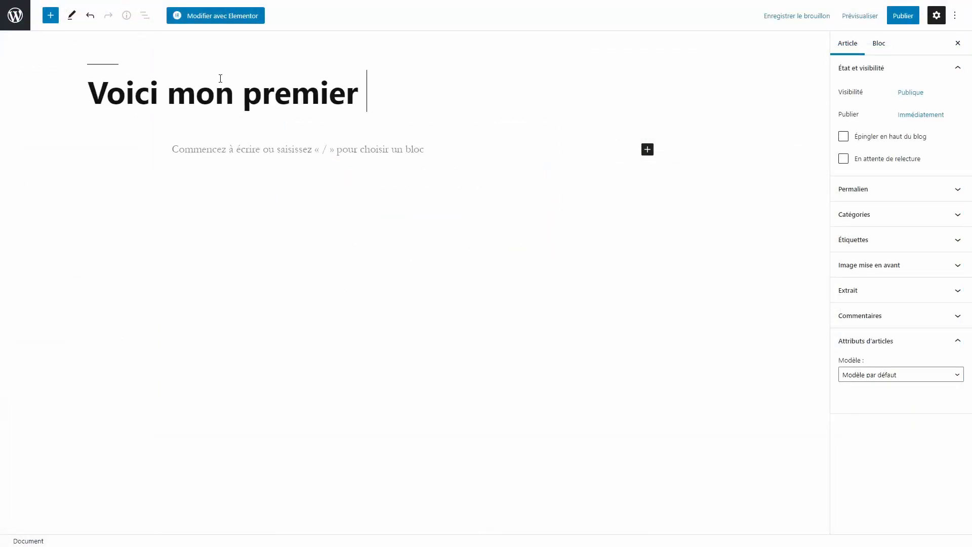
type("article")
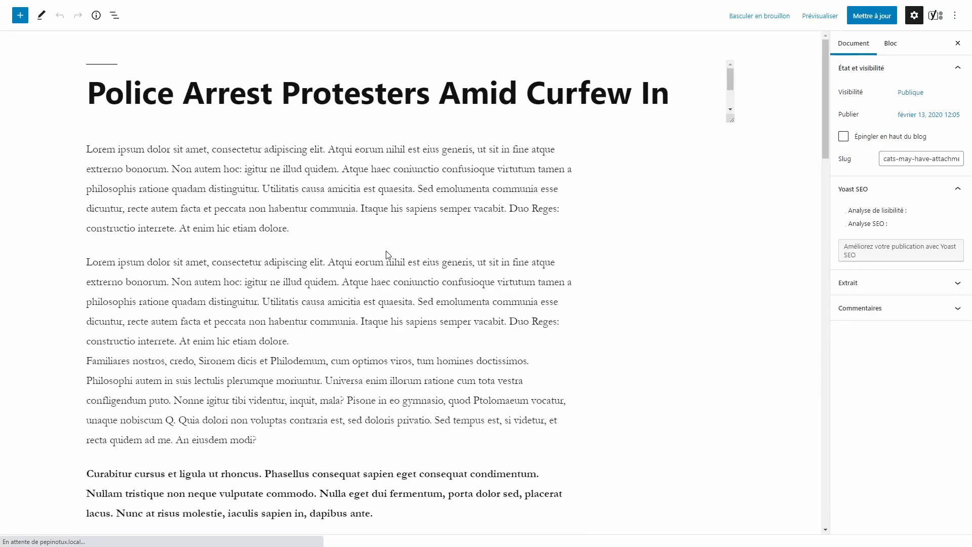
Read through the article "Police Arrest Protesters Amid Curfew In Northeast" and return to its beginning.
scroll(387, 252, "down", 4)
scroll(387, 252, "down", 8)
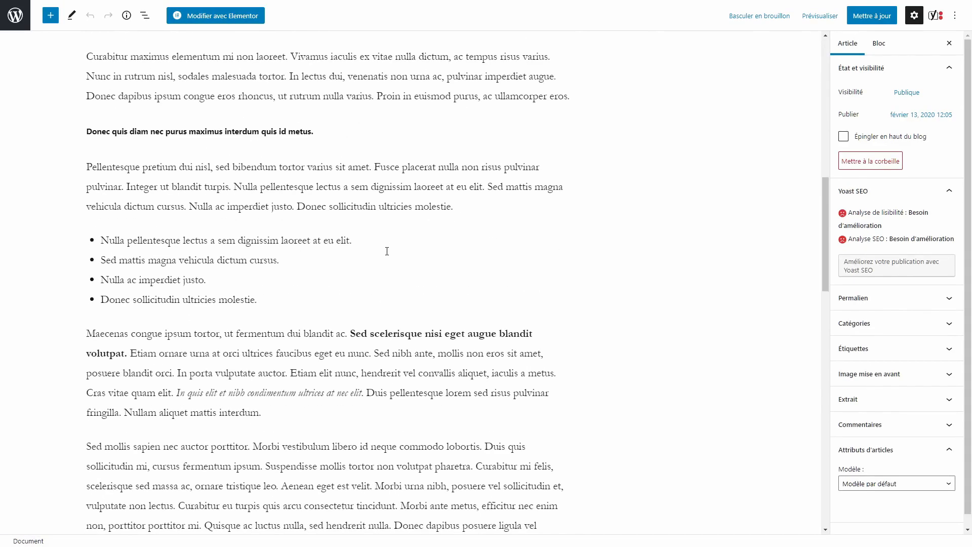
scroll(387, 251, "up", 12)
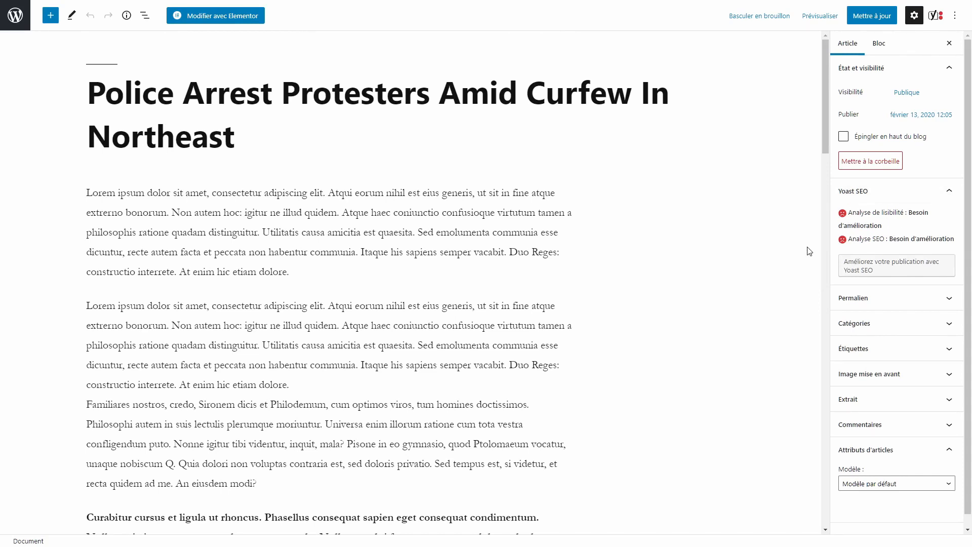
Examine the article's Yoast SEO readability analysis, collapse it and look through the article's content.
left_click(867, 267)
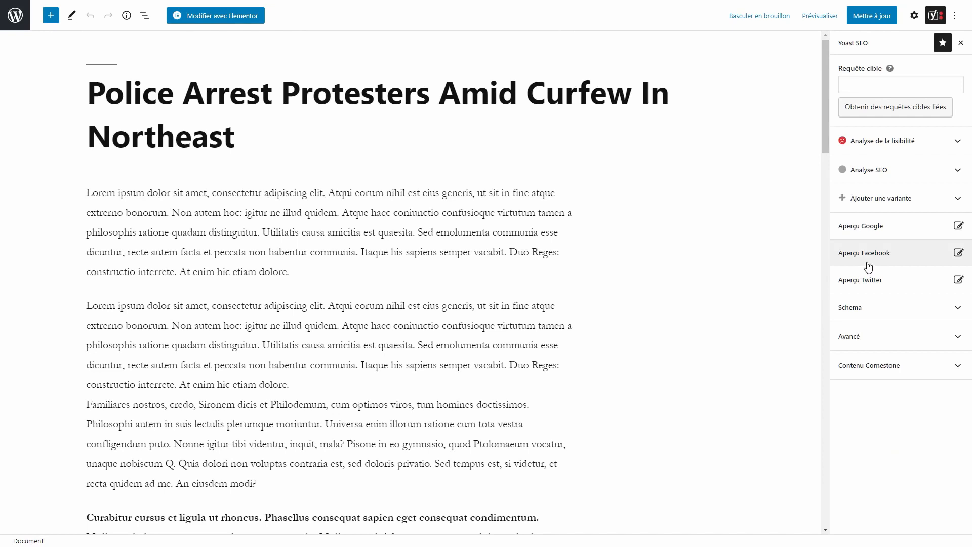
left_click(908, 150)
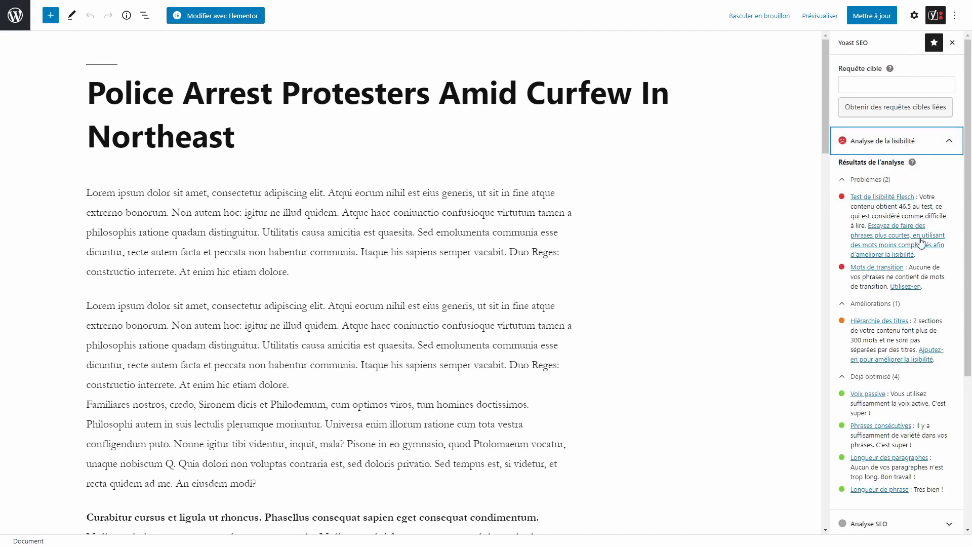
left_click(941, 144)
scroll(675, 298, "down", 8)
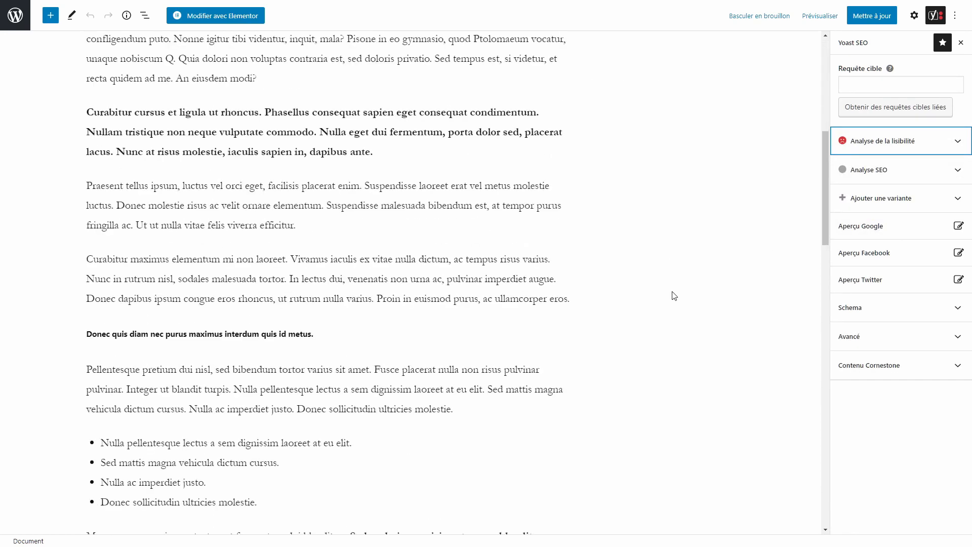
scroll(675, 297, "down", 20)
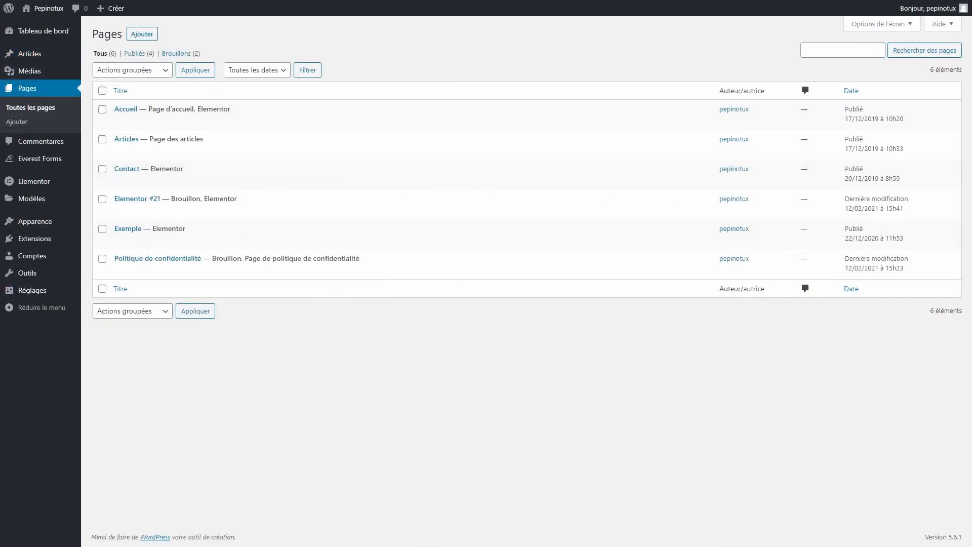
Insert an Elementor Bouton widget between the course description and the "START YOUR FREE TRIAL" button on the Exemple page.
mouse_move(338, 116)
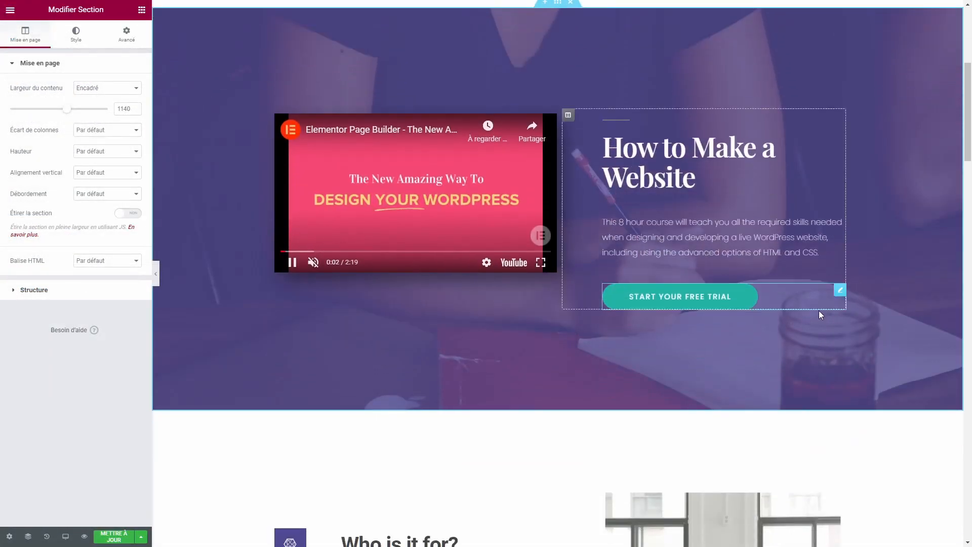
left_click(12, 10)
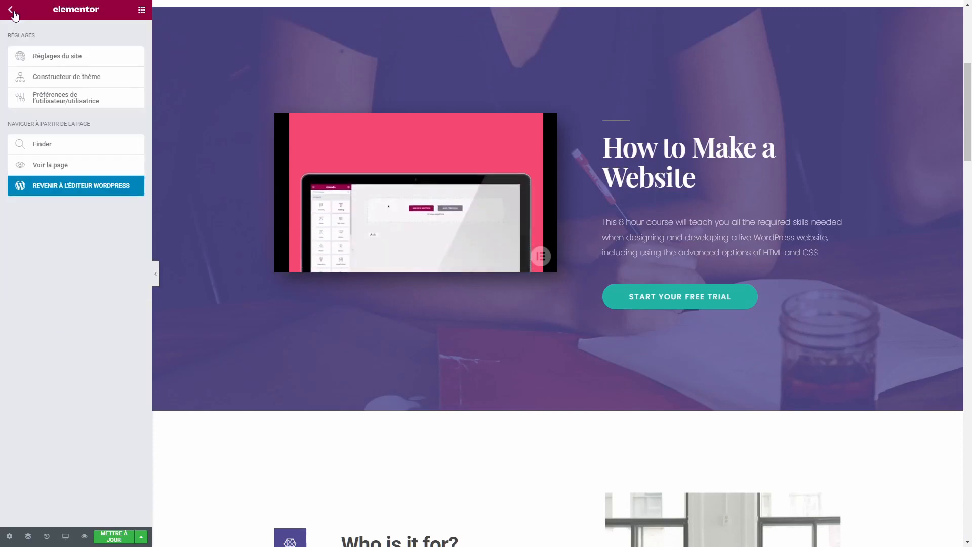
left_click(11, 10)
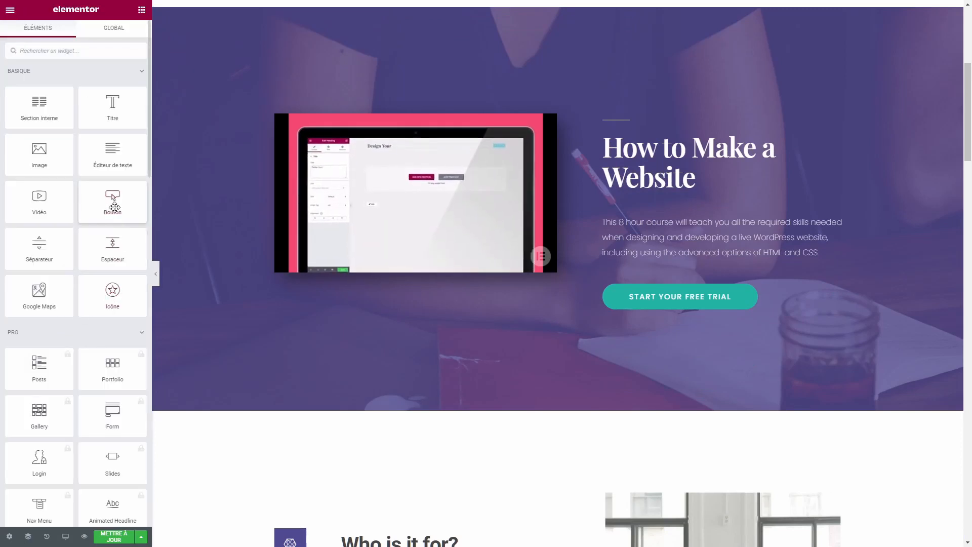
left_click_drag(121, 209, 729, 274)
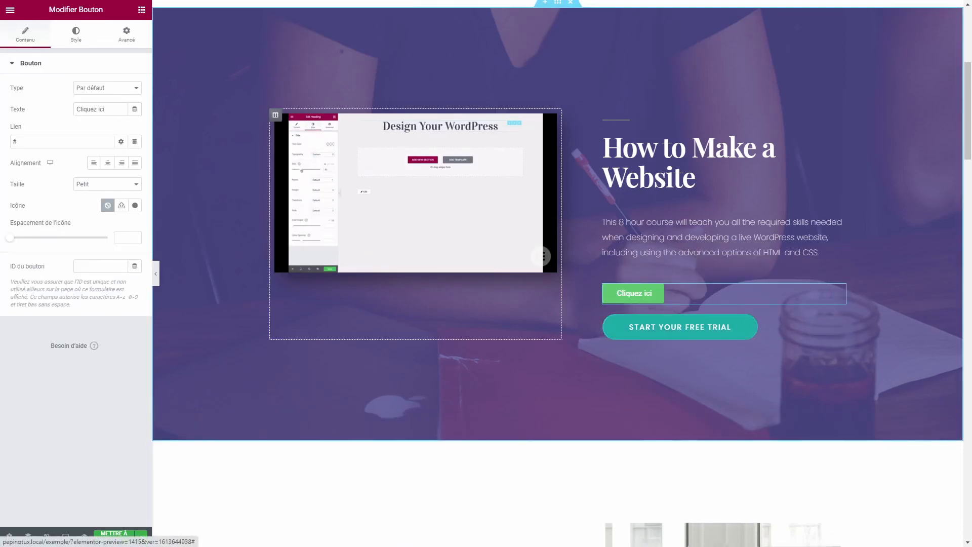
Centre the "Cliquez ici" button in its column and select its text for editing.
left_click(107, 162)
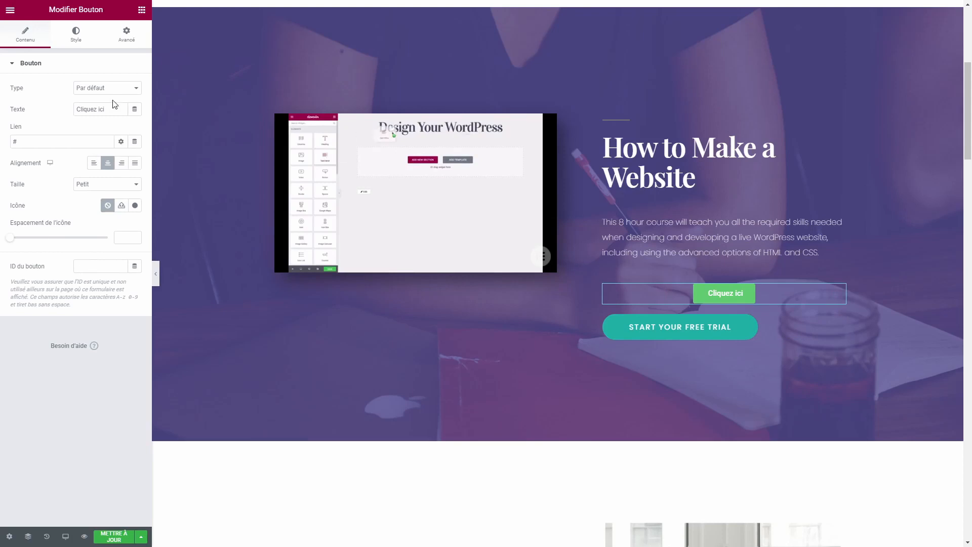
left_click_drag(105, 109, 79, 108)
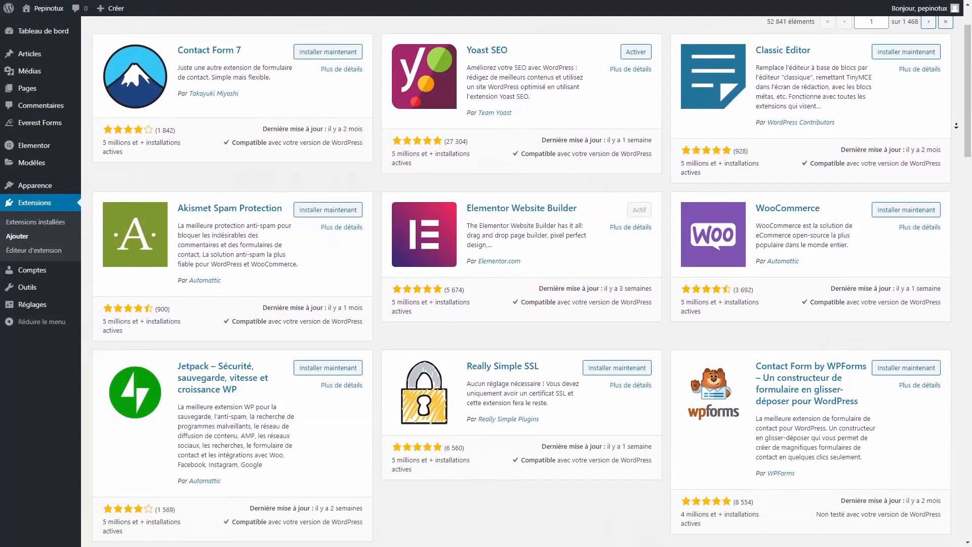
Browse the catalogue of WordPress extensions available to add.
scroll(956, 125, "down", 3)
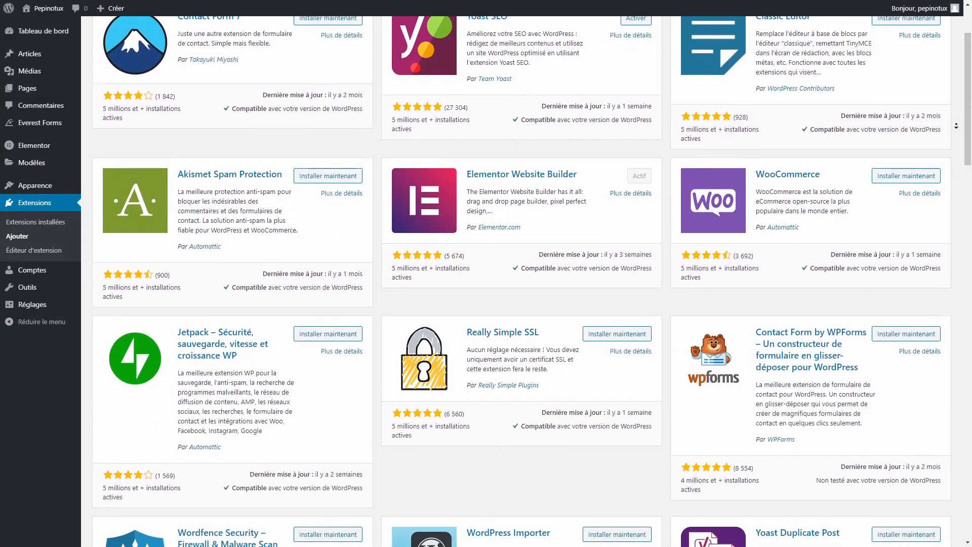
scroll(957, 125, "down", 3)
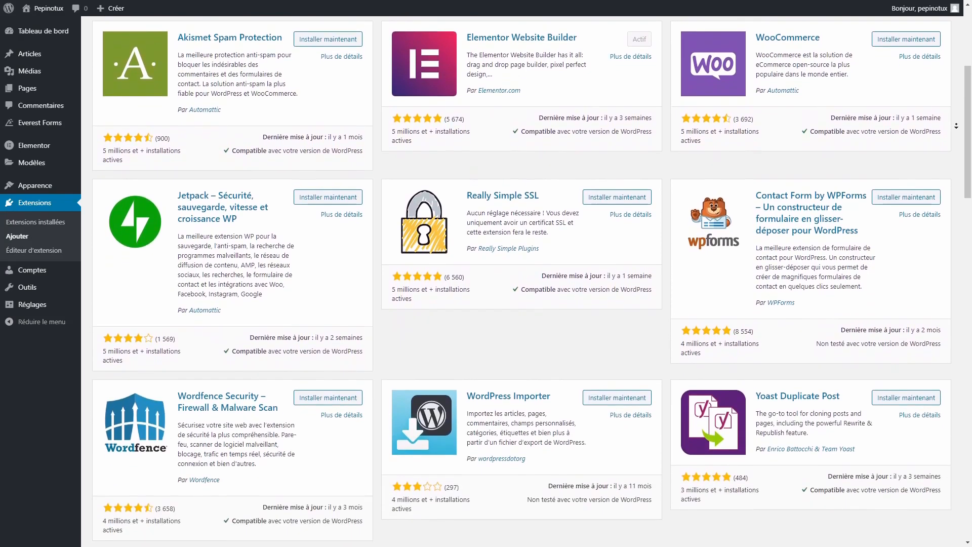
scroll(956, 126, "down", 3)
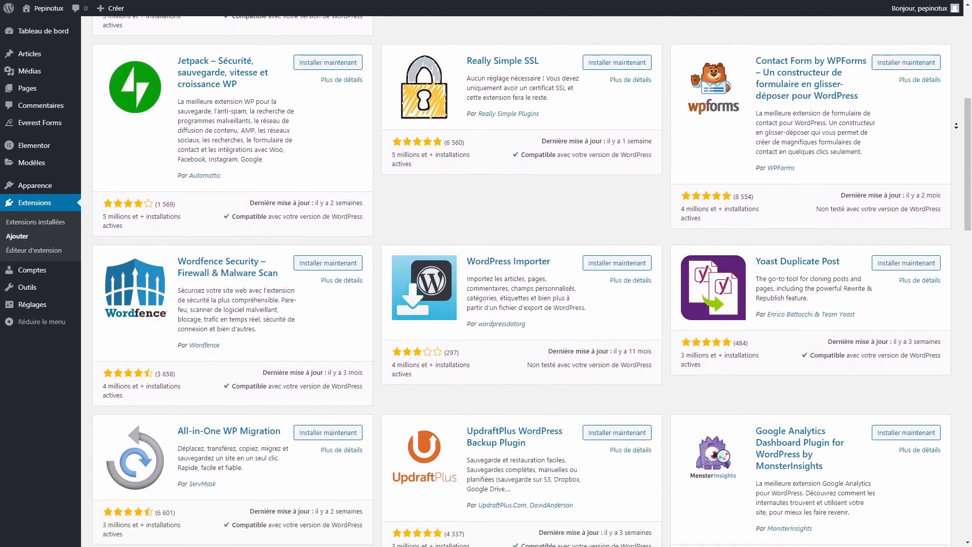
scroll(956, 126, "down", 3)
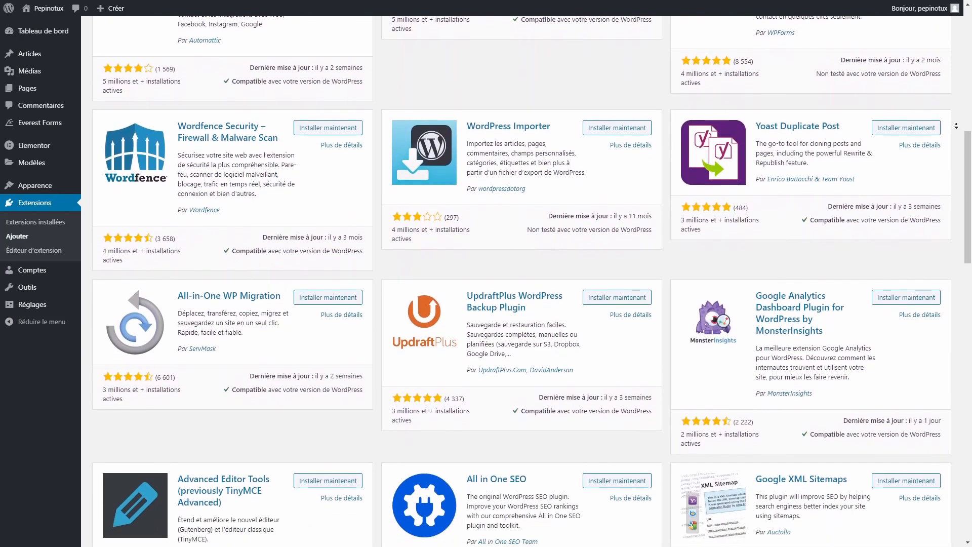
scroll(956, 125, "down", 3)
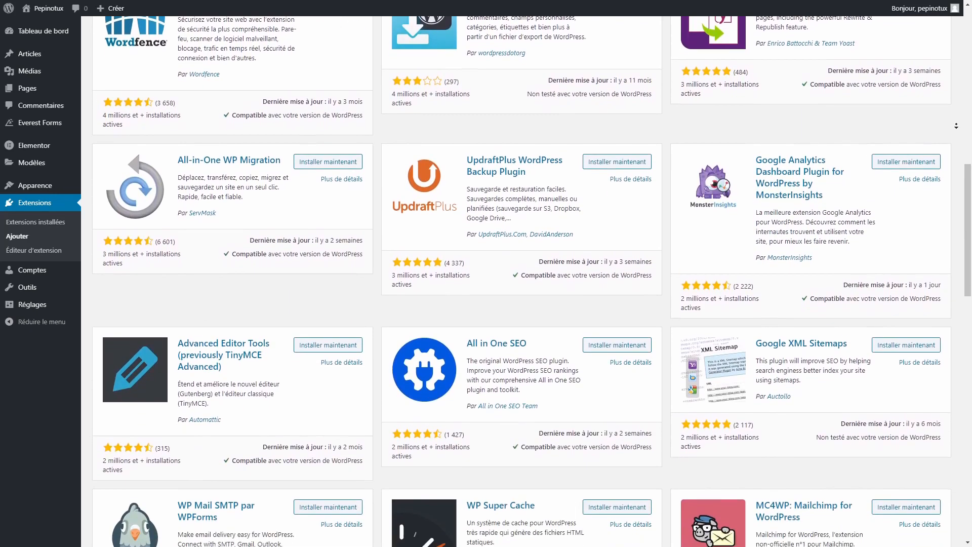
scroll(956, 126, "down", 3)
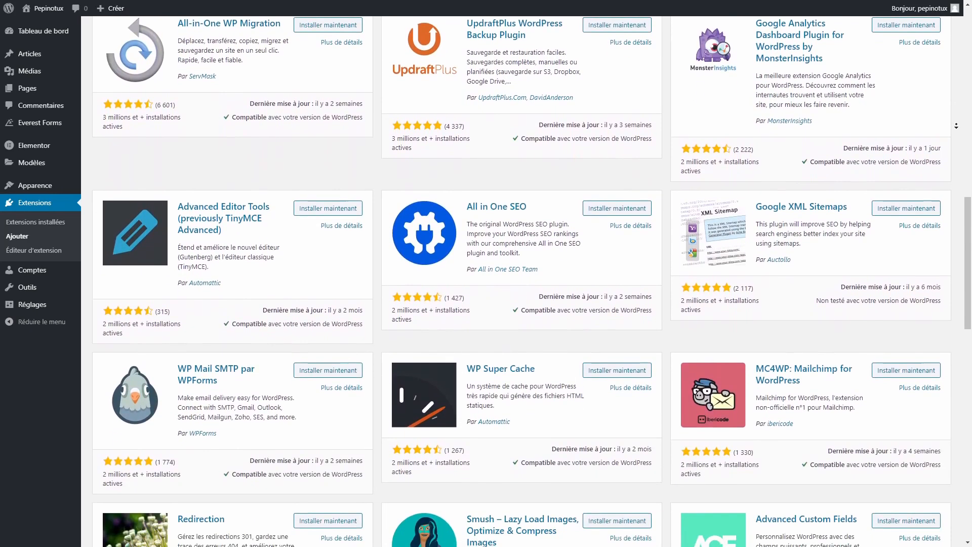
scroll(956, 125, "down", 3)
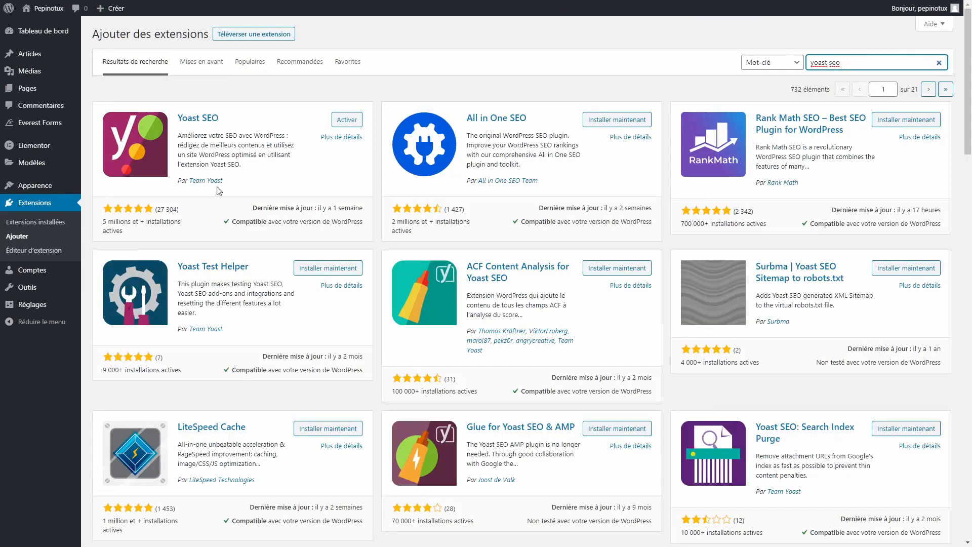
Examine the Yoast SEO and Site Kit plugin entries and the article's Yoast readability analysis.
left_click(198, 120)
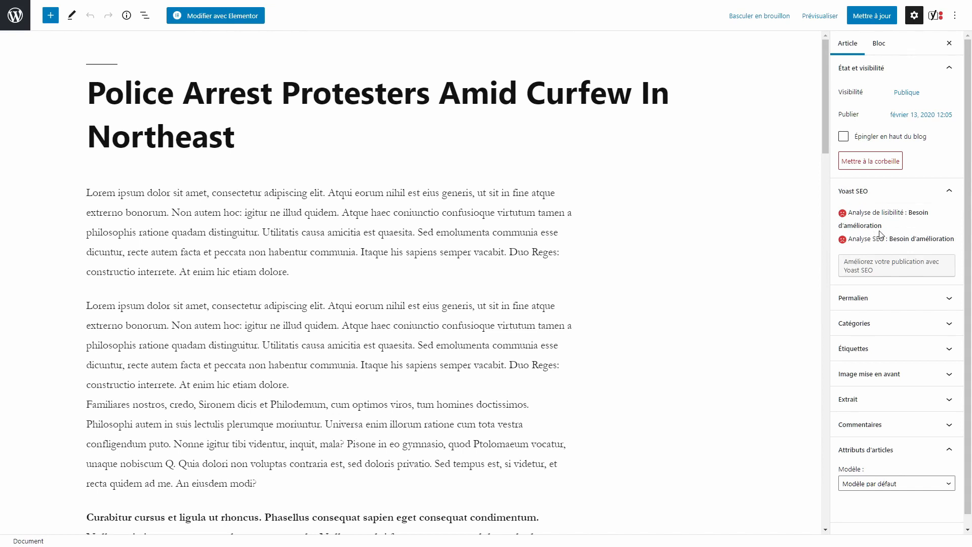
left_click(866, 265)
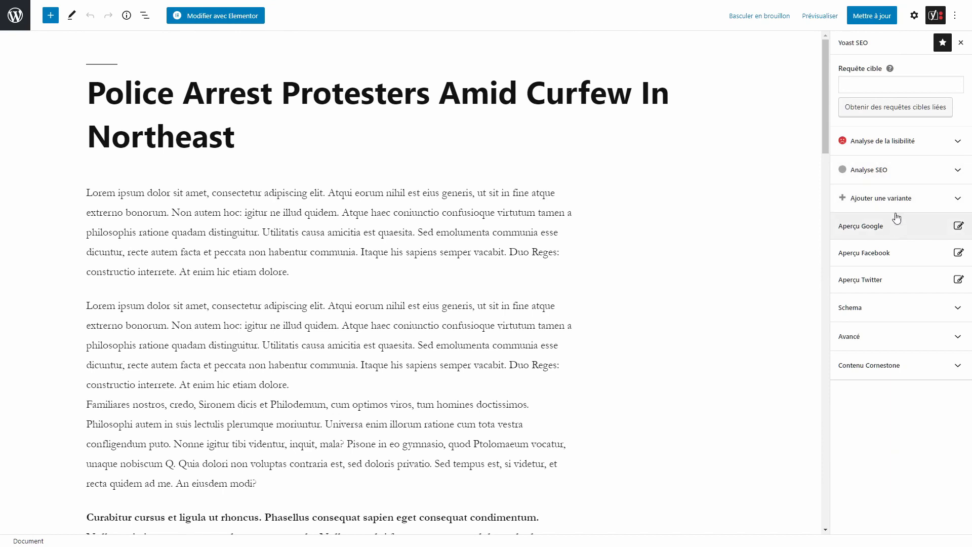
left_click(906, 145)
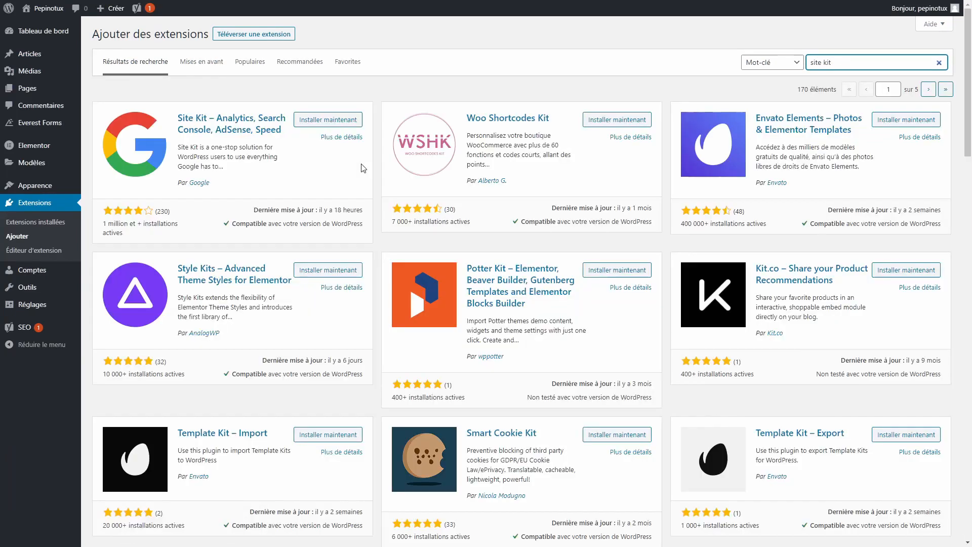
left_click(249, 128)
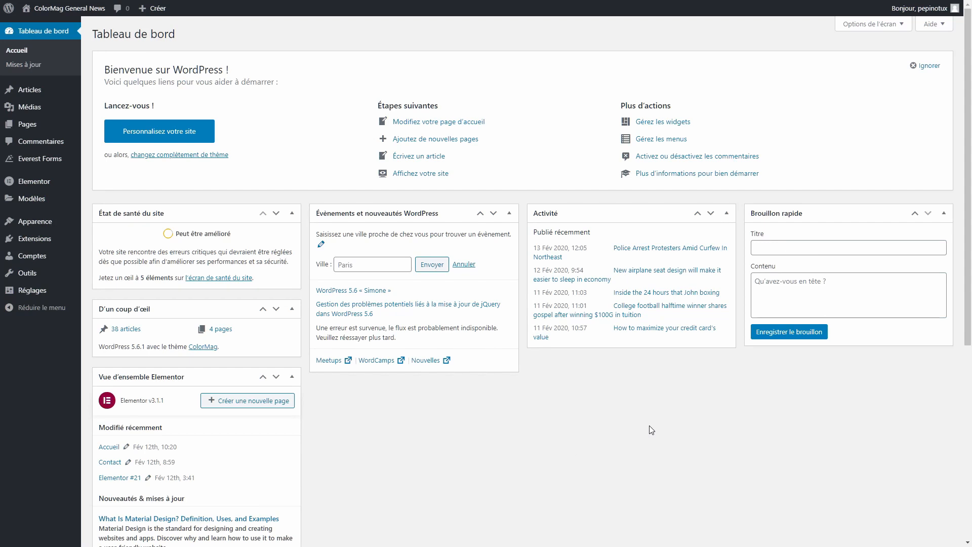
Move the Elementor overview box to the Brouillon rapide column of the dashboard.
left_click_drag(205, 381, 844, 236)
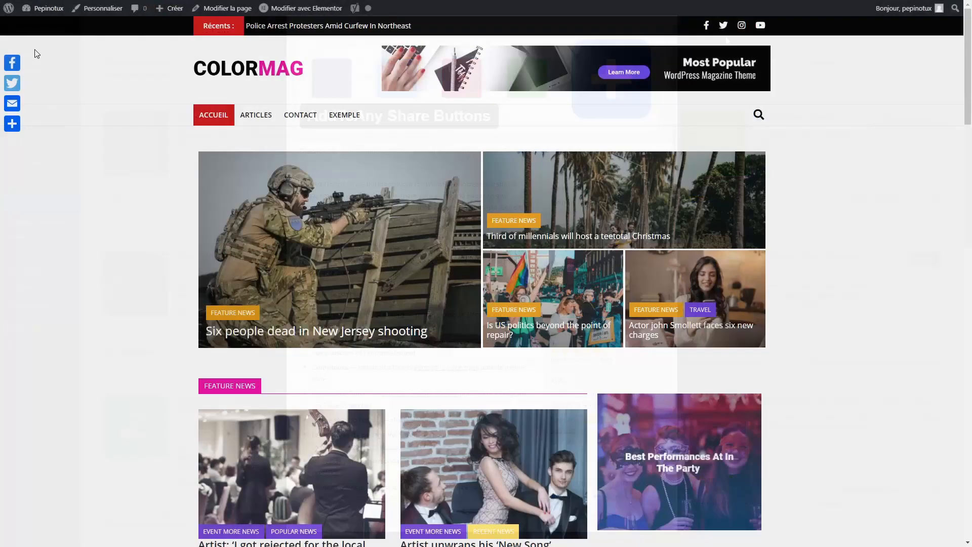
Look through the complete list of AddToAny share services on the home page and close it.
mouse_move(12, 123)
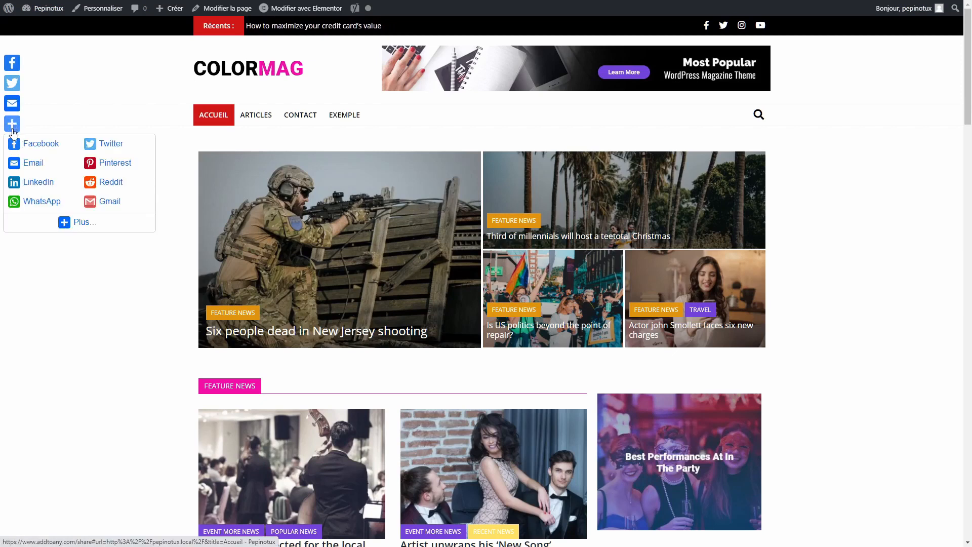
left_click(75, 223)
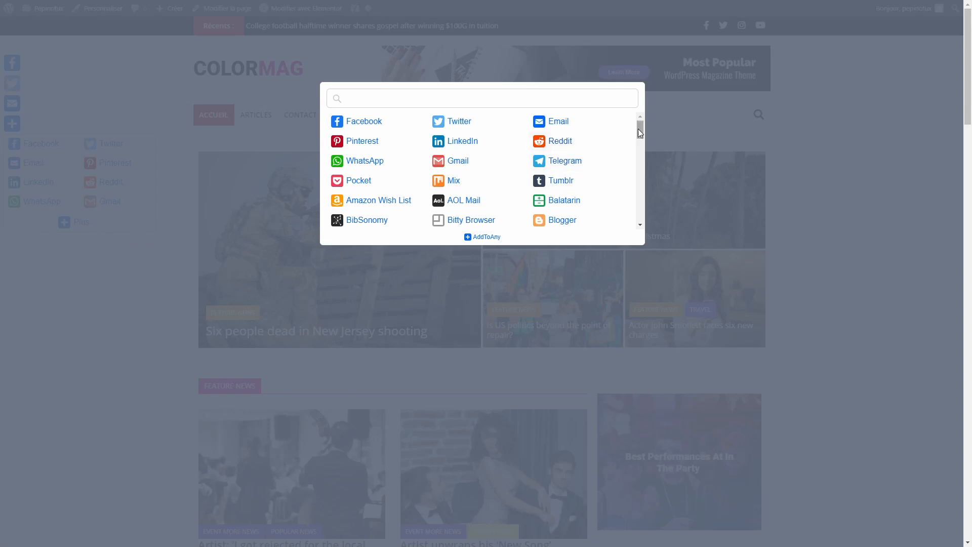
left_click_drag(638, 128, 670, 184)
left_click(670, 184)
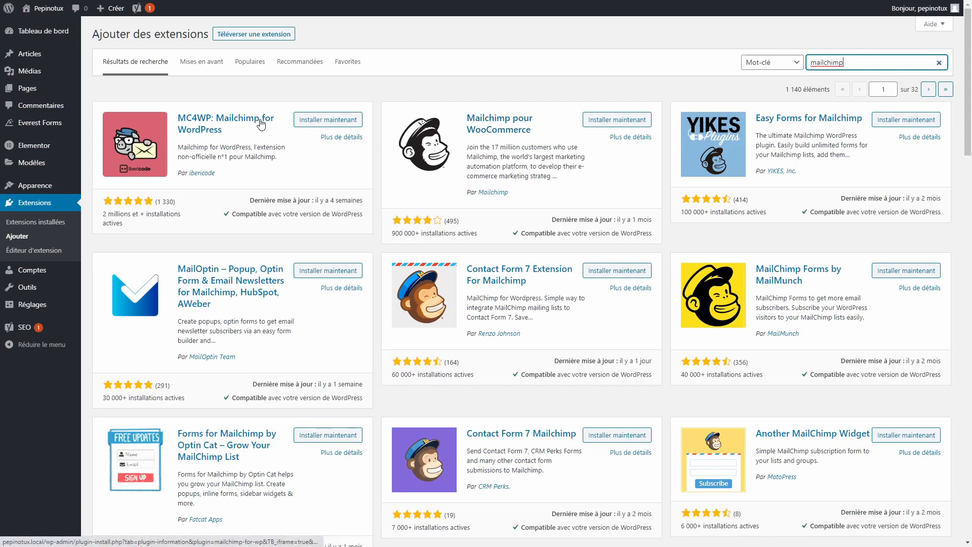
Read the Mailchimp pour WooCommerce plugin description and open the details of Contact Form 7.
left_click(520, 130)
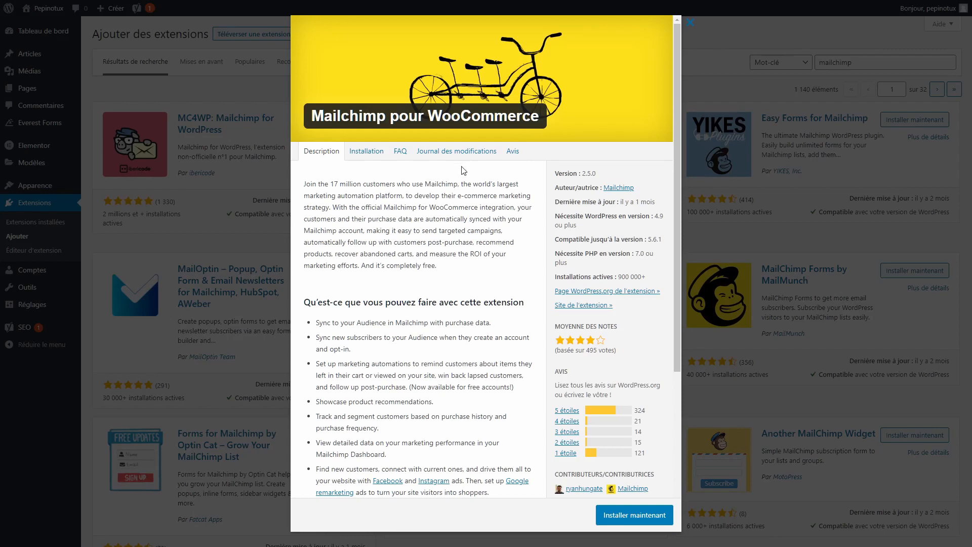
scroll(464, 170, "down", 4)
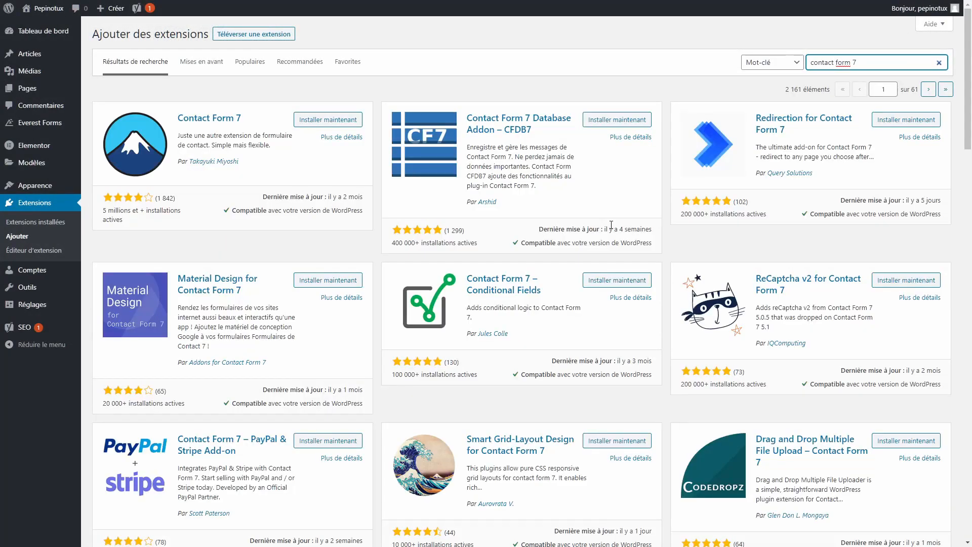
left_click(238, 122)
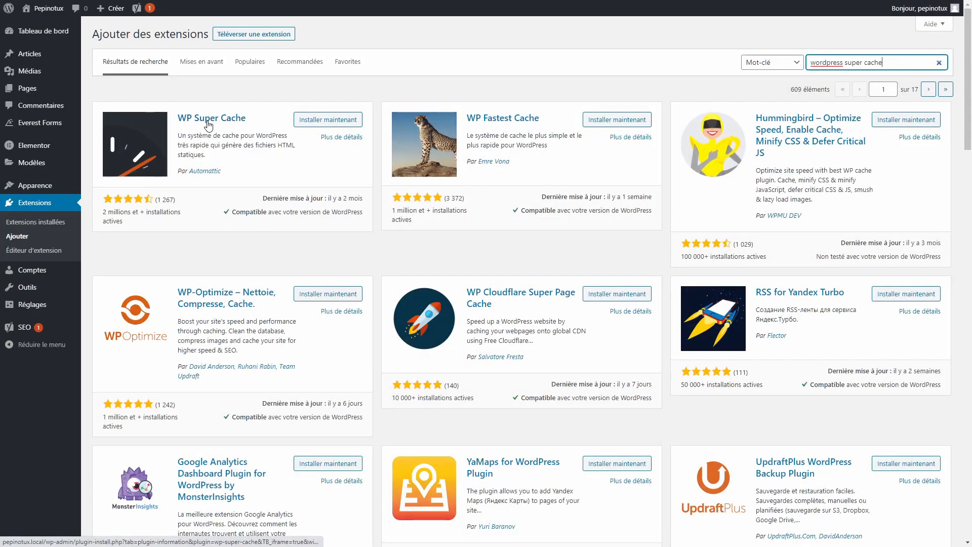
Examine the WP Super Cache plugin's description and installation instructions, and close its details.
left_click(208, 122)
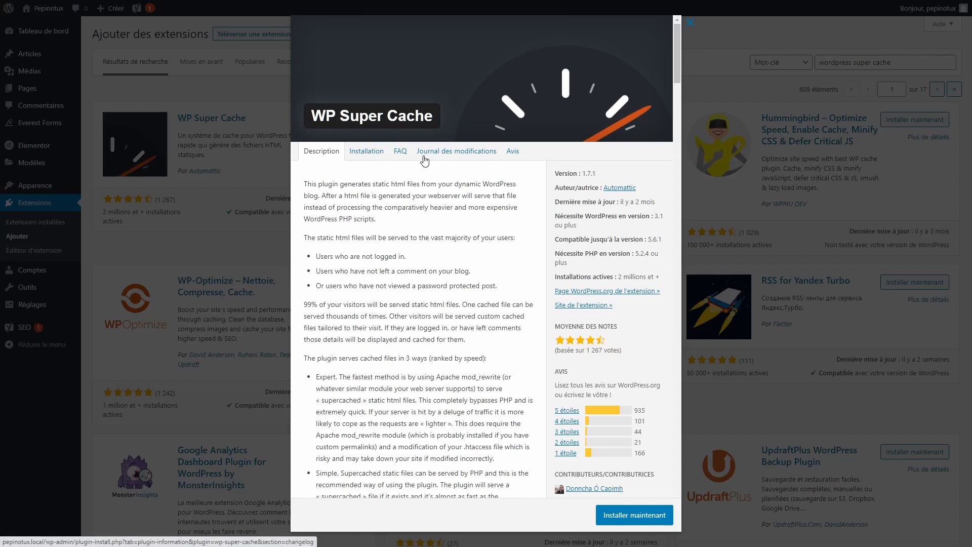
left_click(366, 152)
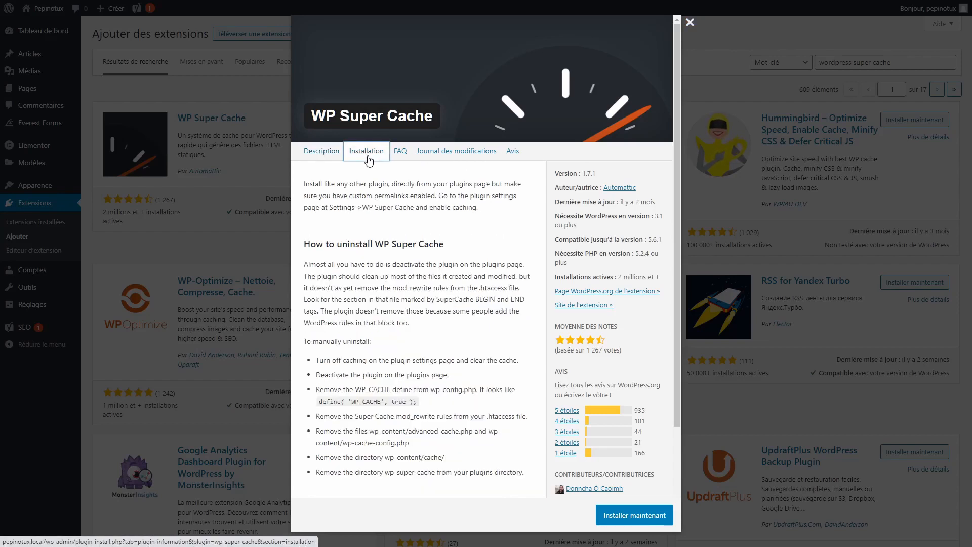
left_click(319, 155)
left_click(690, 23)
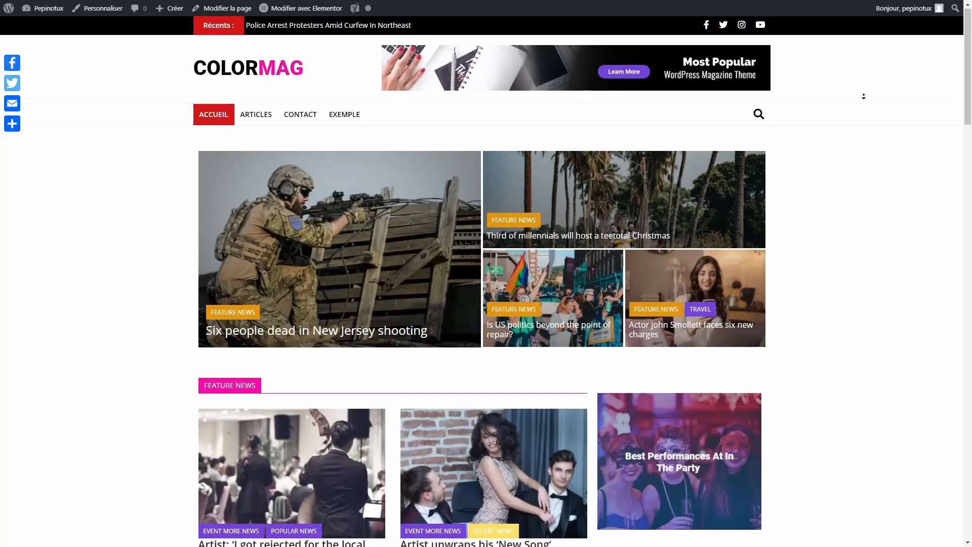
Look through the site's home page down to the Latest News and Event More News sections.
scroll(863, 106, "down", 2)
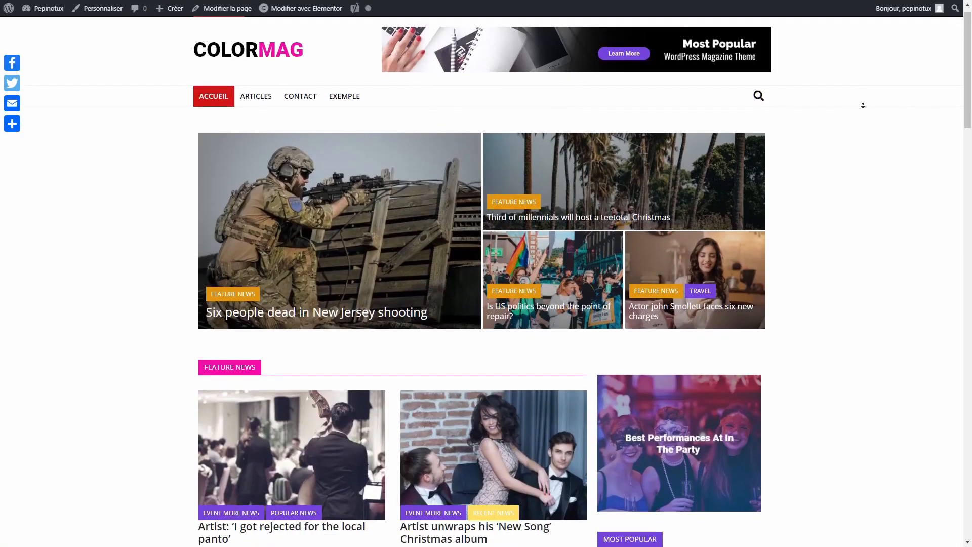
scroll(864, 106, "down", 3)
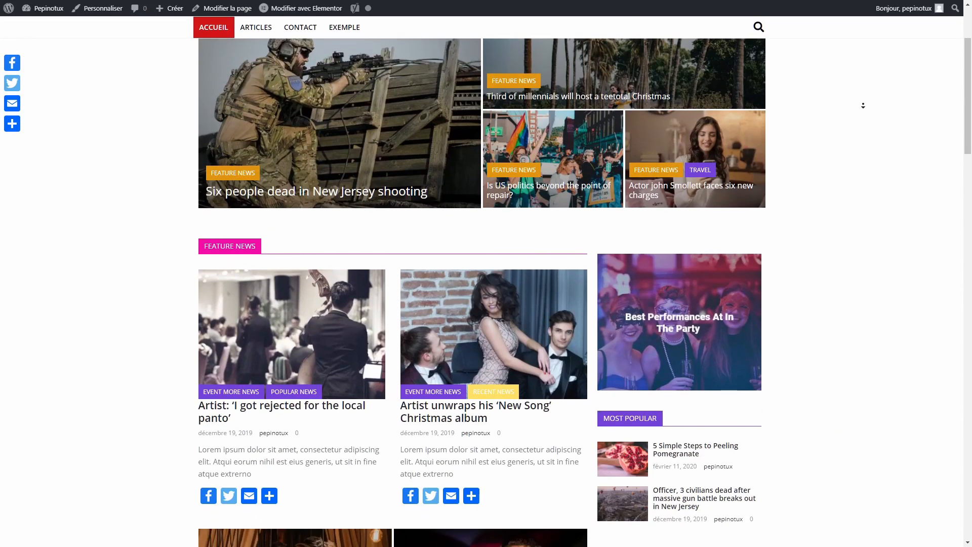
scroll(864, 106, "down", 3)
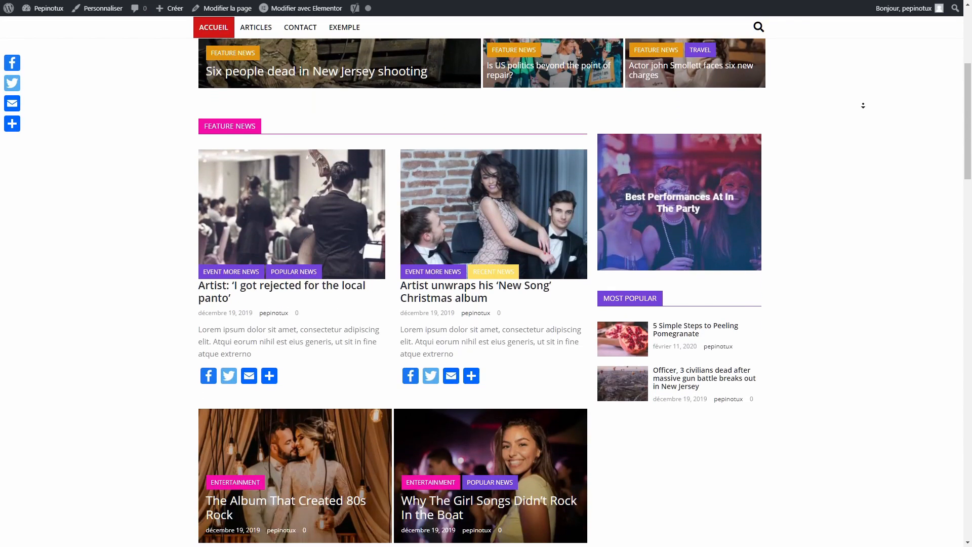
scroll(864, 106, "down", 3)
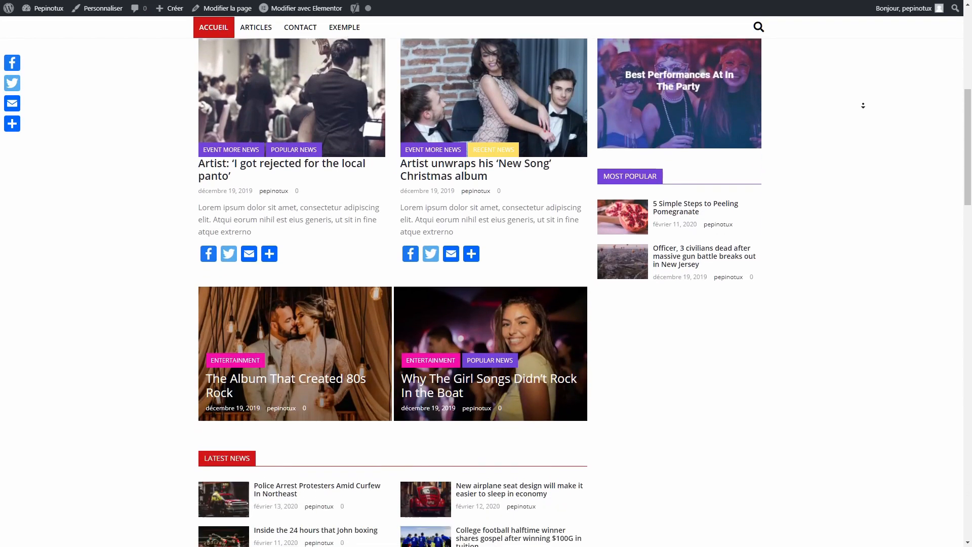
scroll(863, 106, "down", 3)
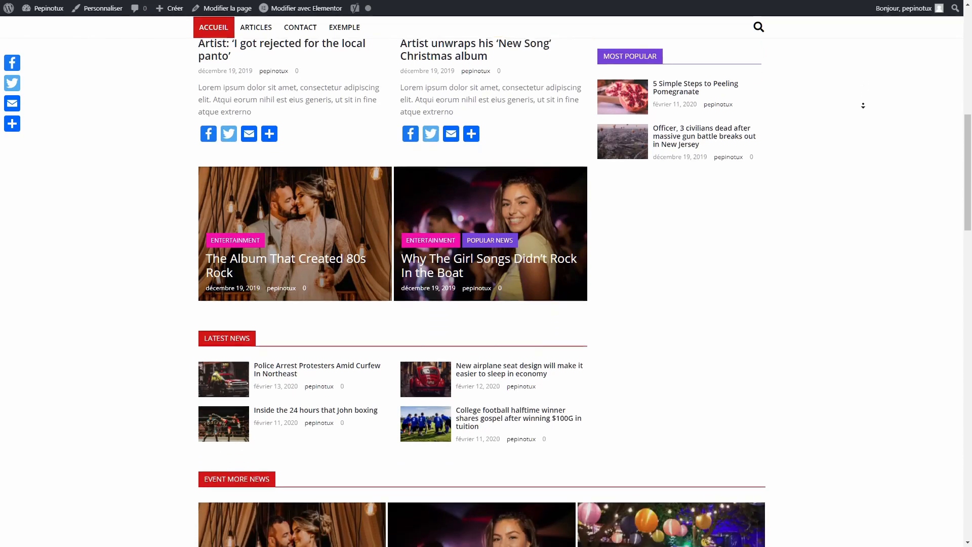
scroll(863, 106, "down", 1)
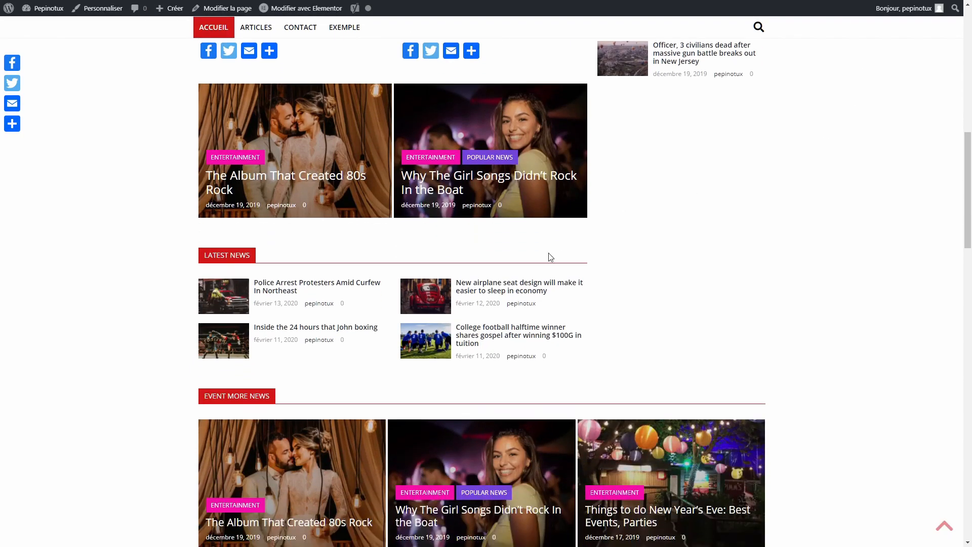
Open the article "New airplane seat design will make it easier to sleep in economy" and read through to its share buttons.
left_click(533, 288)
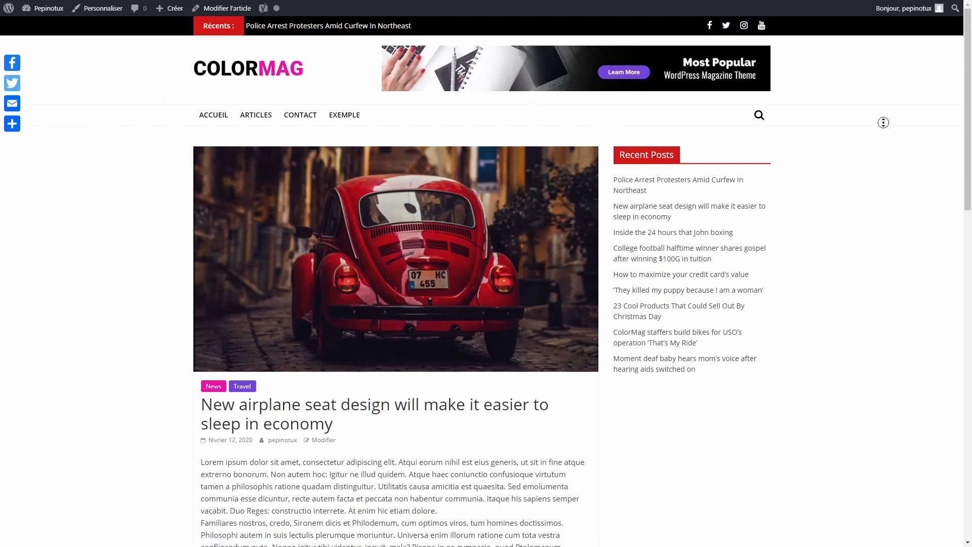
scroll(883, 123, "down", 2)
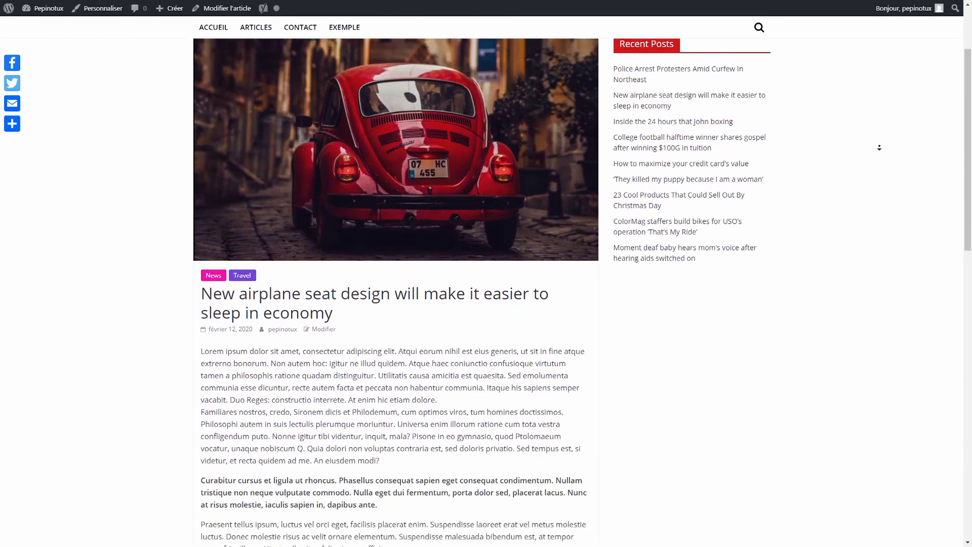
scroll(880, 147, "down", 4)
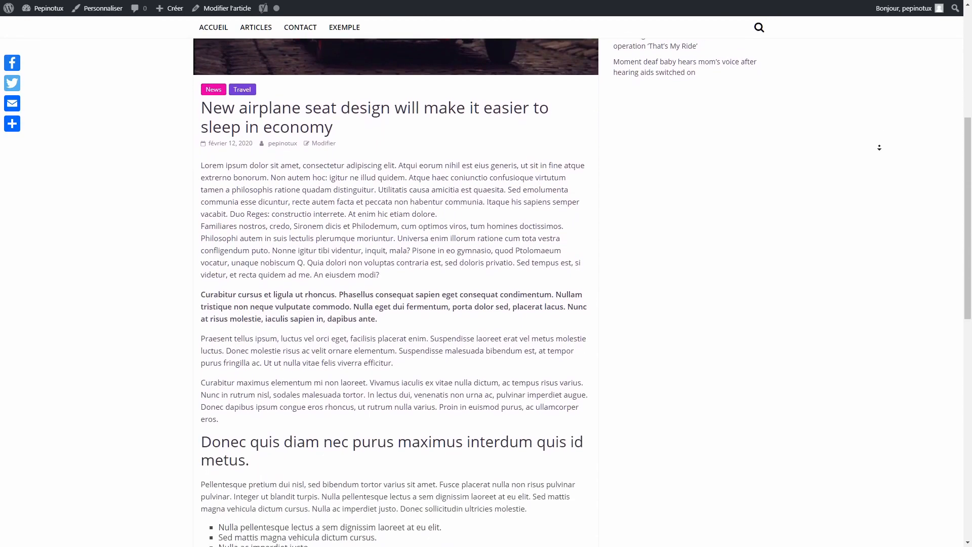
scroll(880, 148, "down", 4)
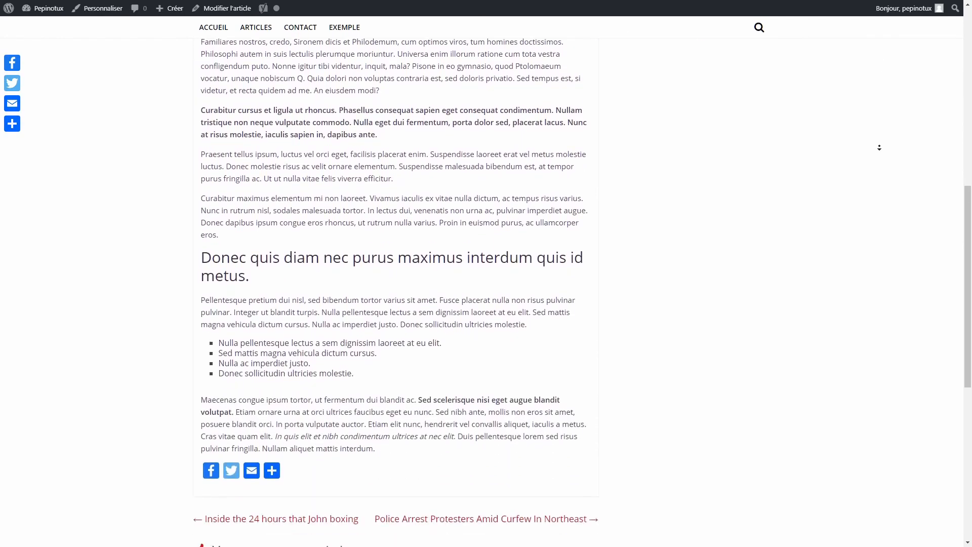
scroll(880, 148, "down", 1)
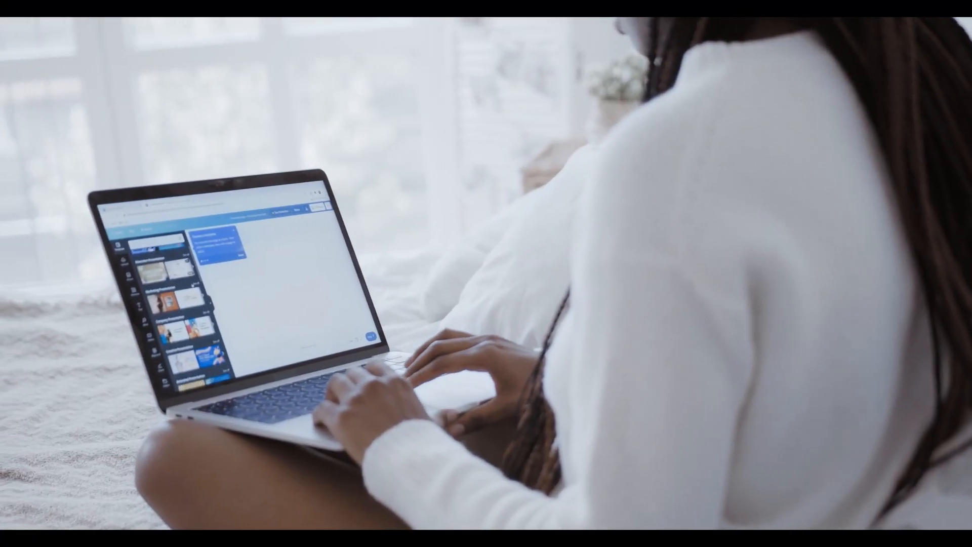